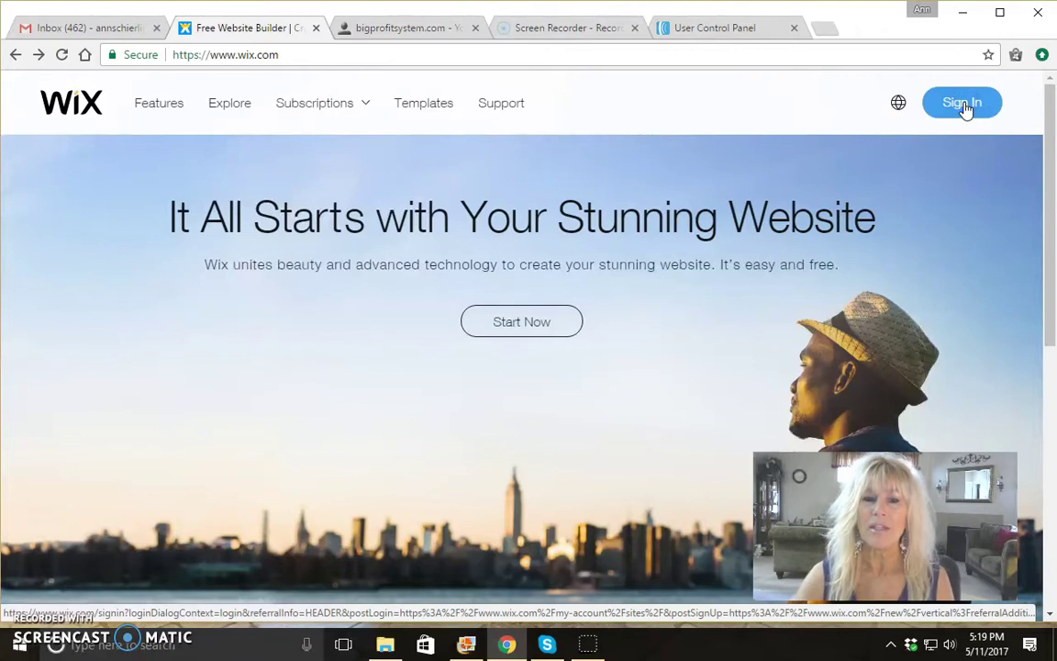
# - Sign in to the Wix account by entering the account e-mail and pasting the account password
pyautogui.click(962, 103)
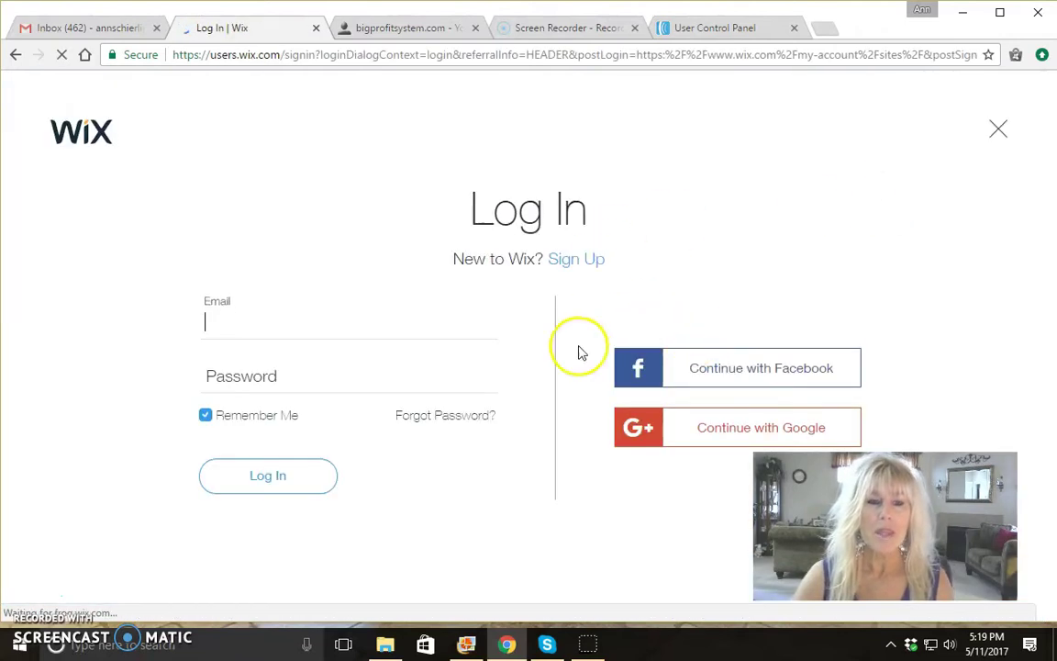
pyautogui.write('a')
pyautogui.press('Escape')
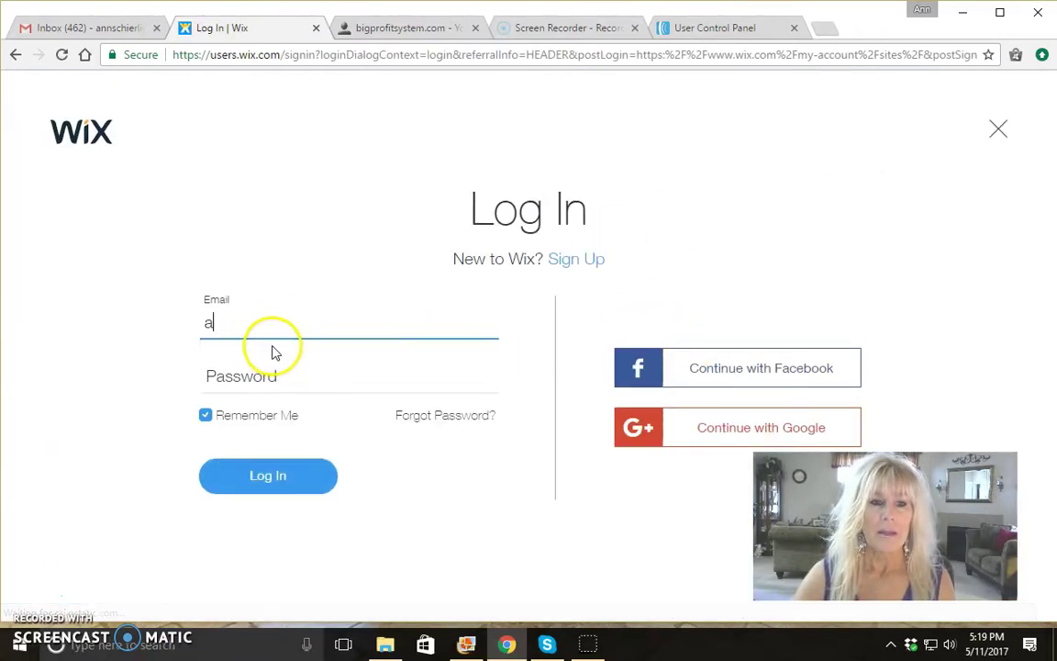
pyautogui.click(251, 325)
pyautogui.click(270, 349)
pyautogui.click(261, 377)
pyautogui.rightClick(261, 376)
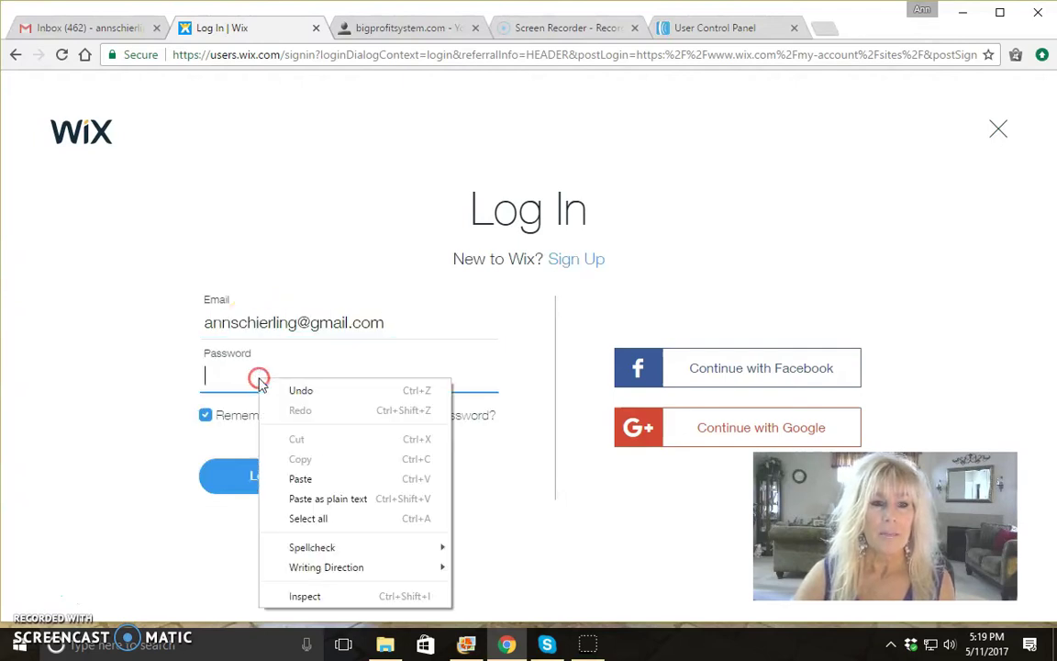
pyautogui.click(300, 478)
pyautogui.click(269, 479)
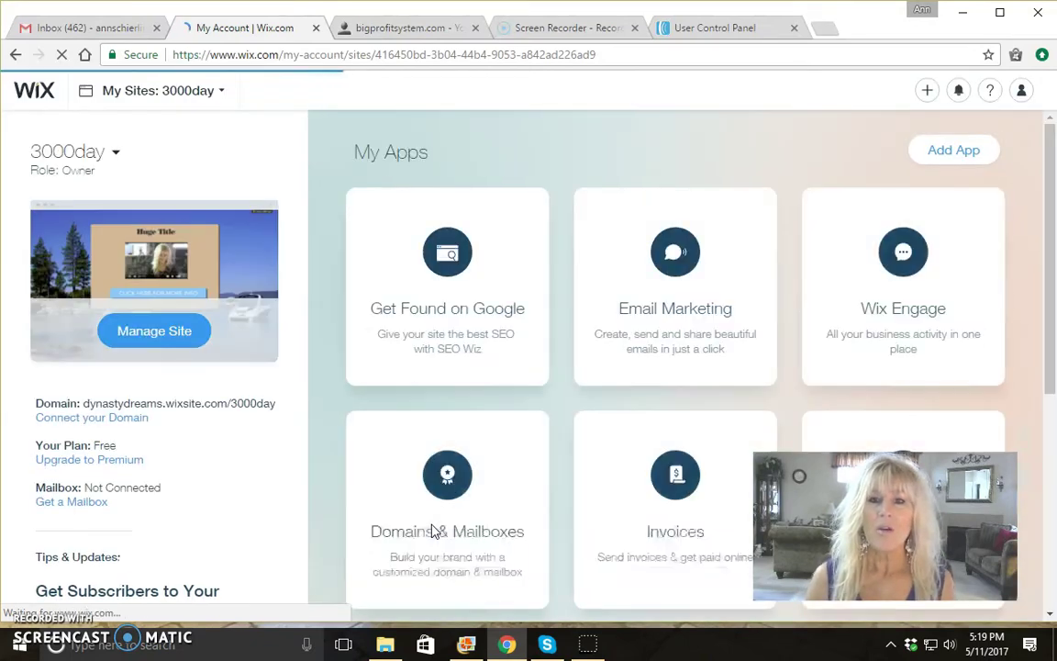
# - Create a new site of the Business kind and choose to build it with the Wix Editor
pyautogui.moveTo(433, 532)
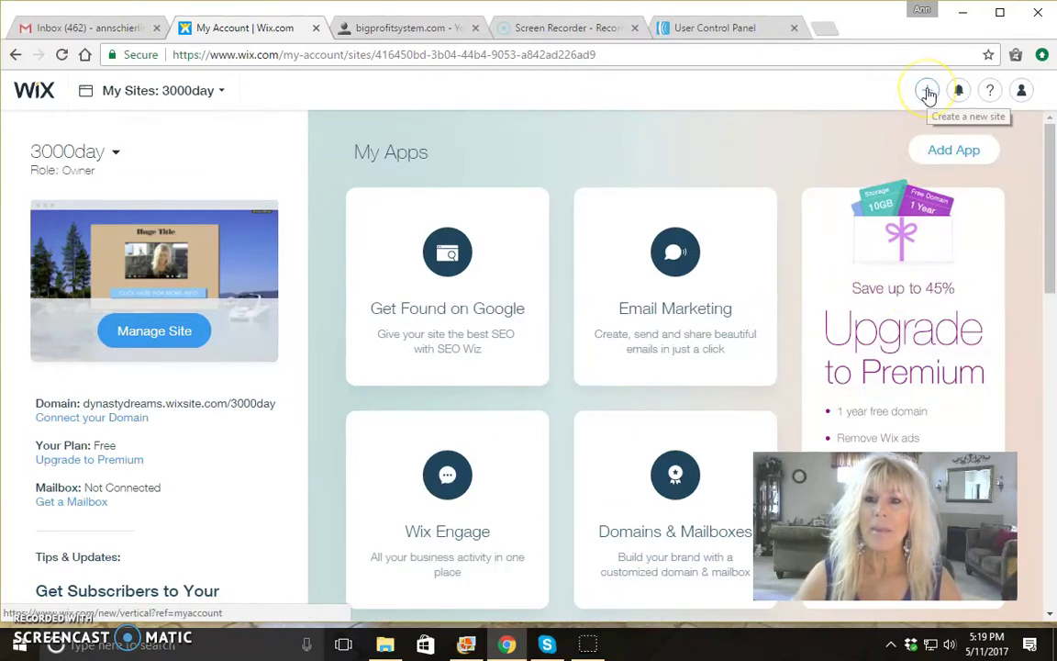
pyautogui.click(927, 91)
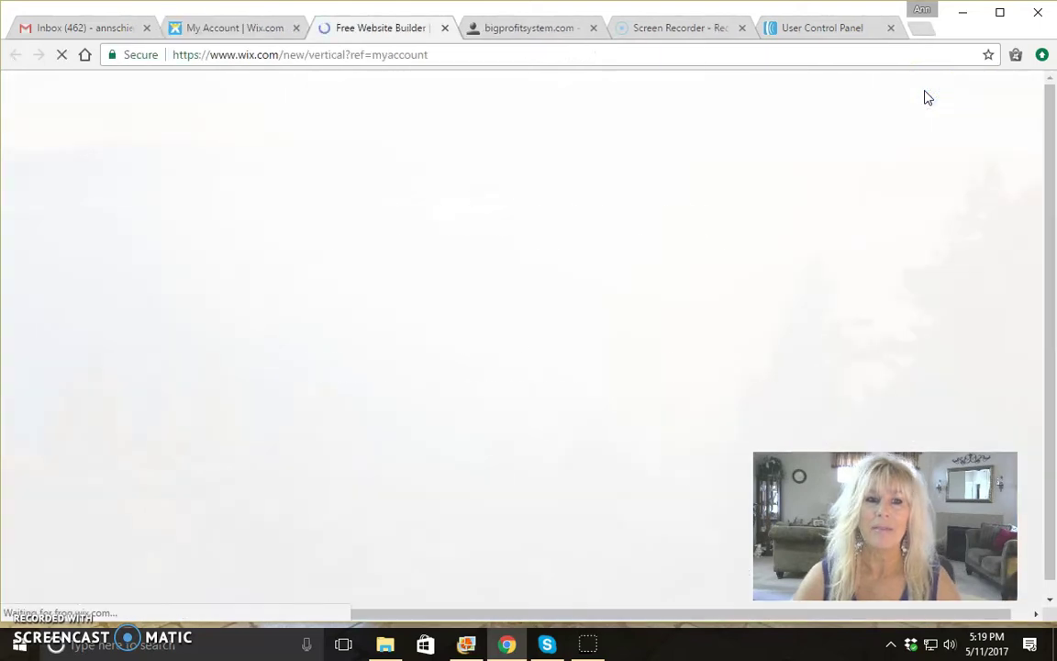
pyautogui.moveTo(927, 98)
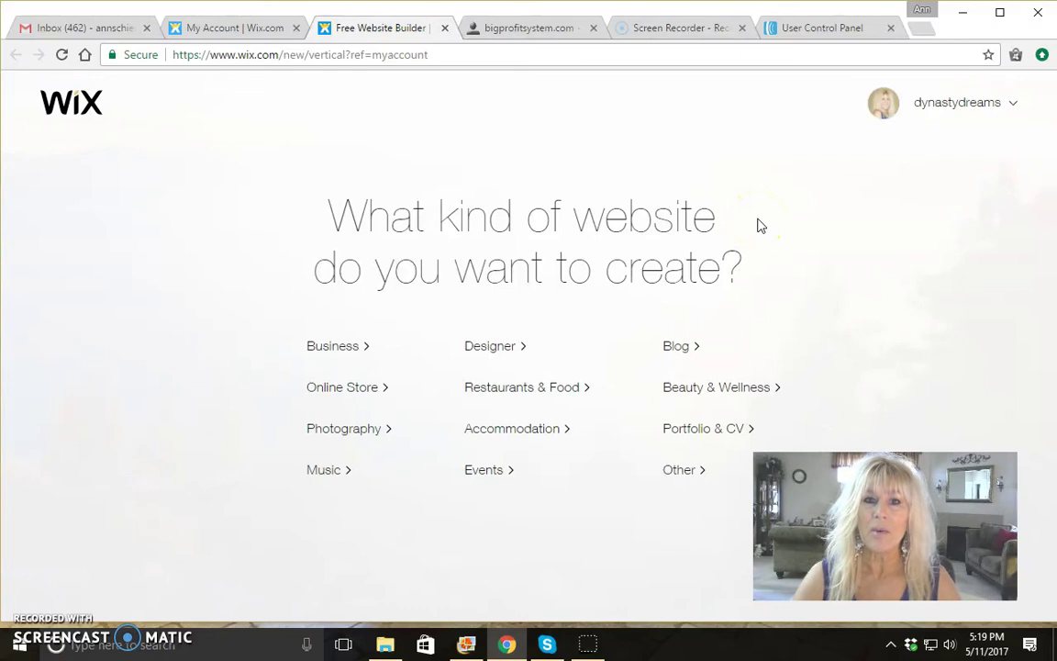
pyautogui.click(334, 352)
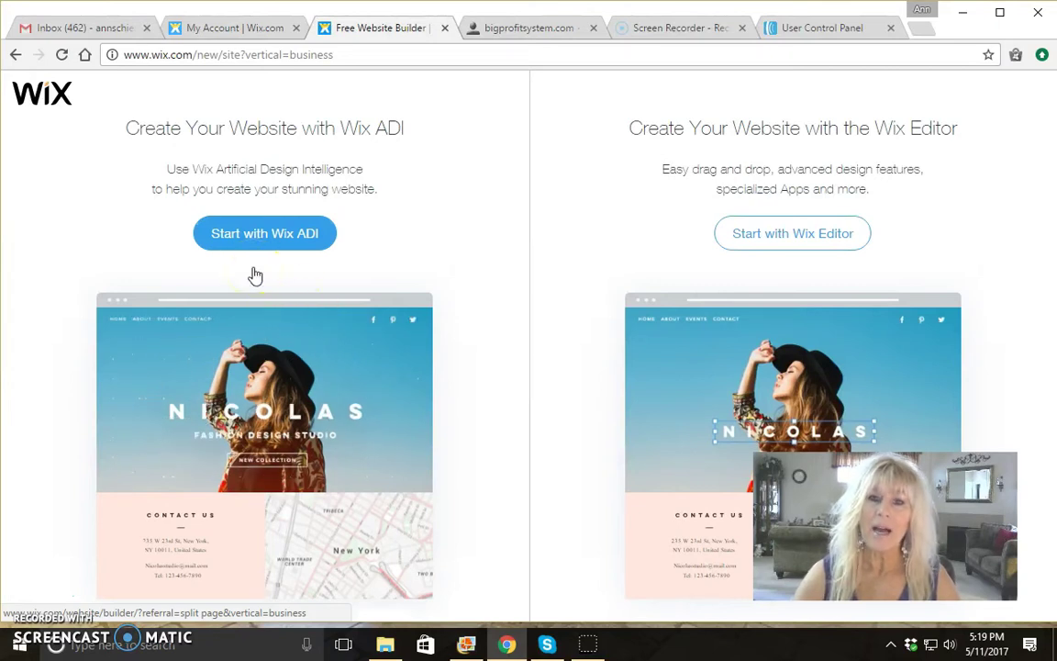
pyautogui.click(811, 233)
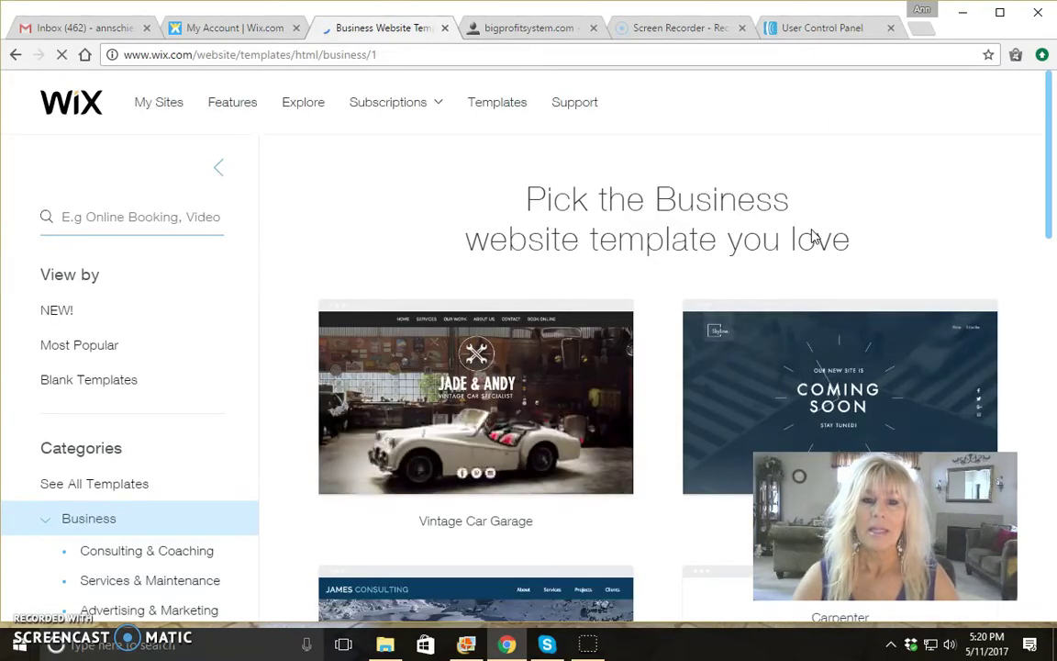
# - Show the blank templates and open the Start from Scratch template for editing
pyautogui.click(916, 219)
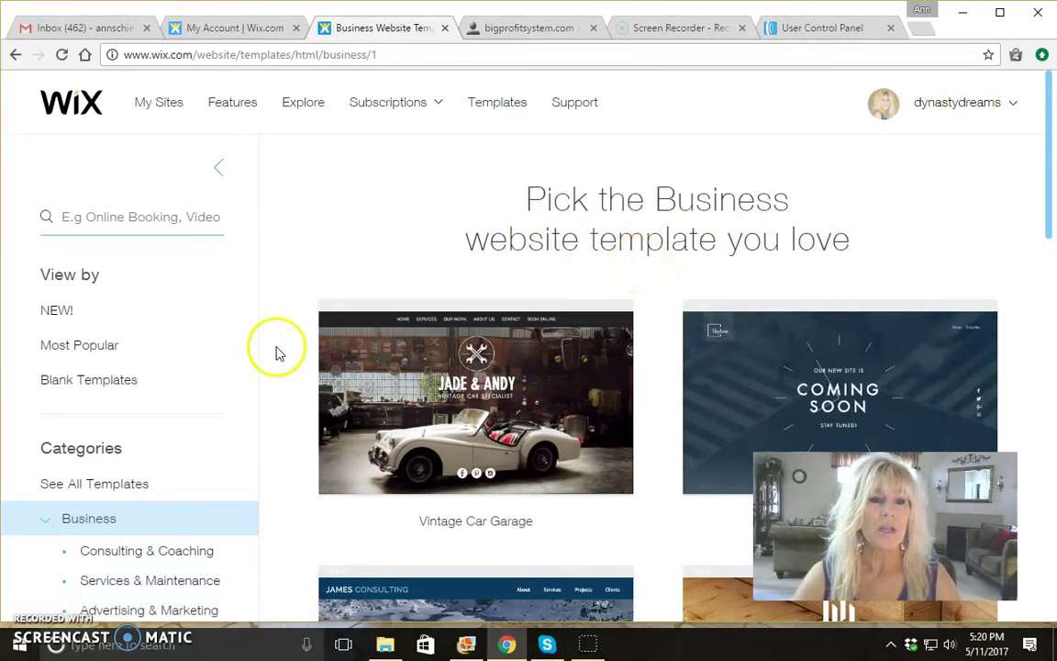
pyautogui.click(101, 389)
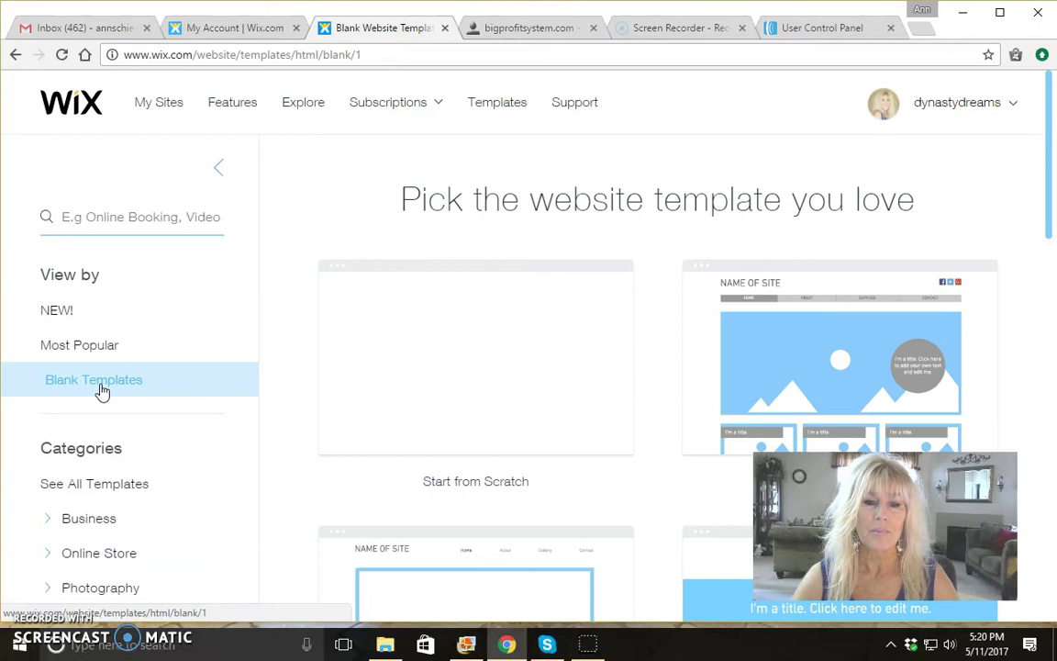
pyautogui.moveTo(532, 383)
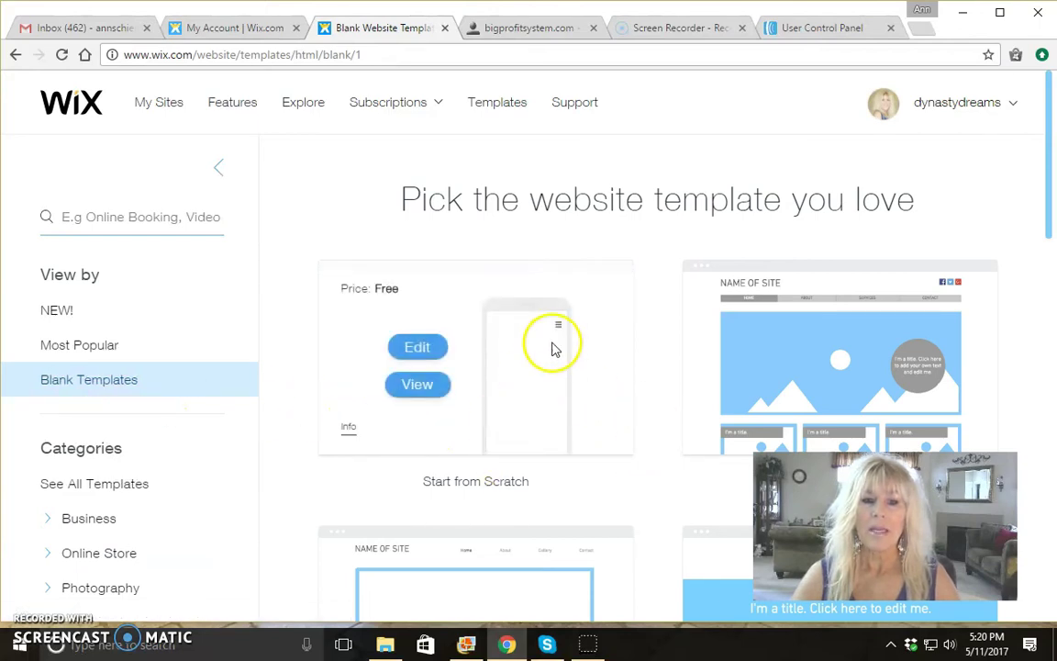
pyautogui.click(416, 349)
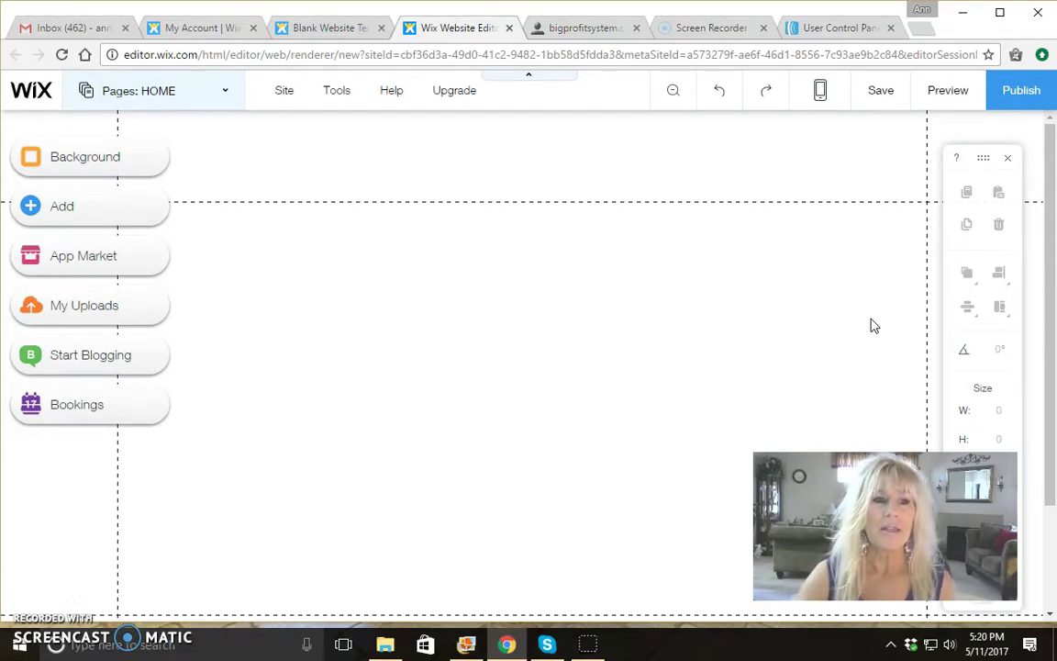
# - Add a Huge Title text element to the page and move it up just below the header line
pyautogui.click(30, 207)
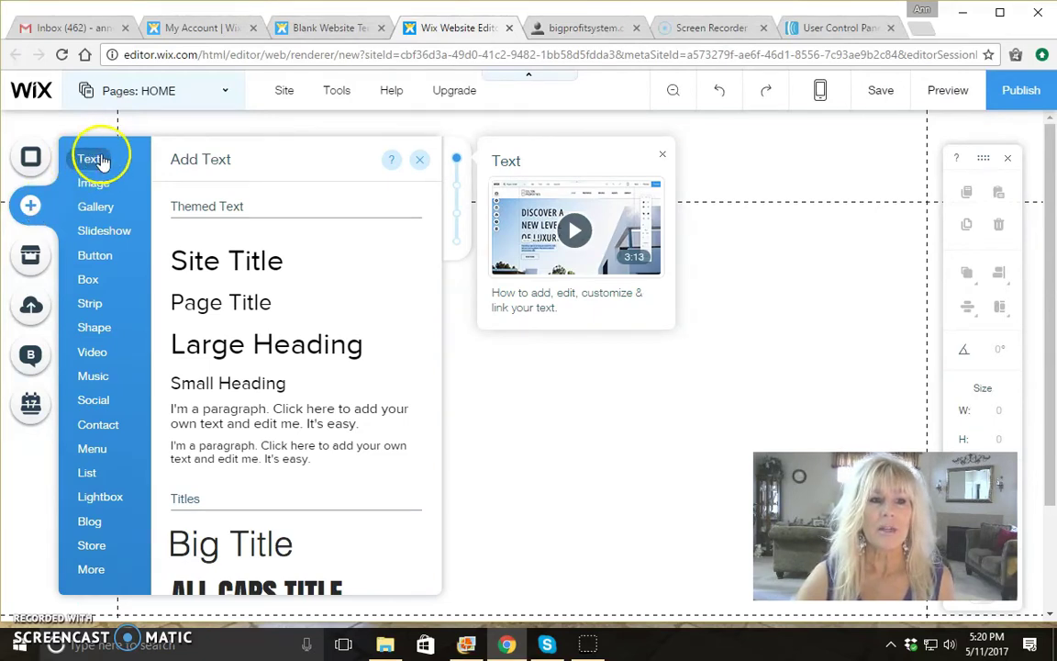
pyautogui.scroll(-3, 260, 486)
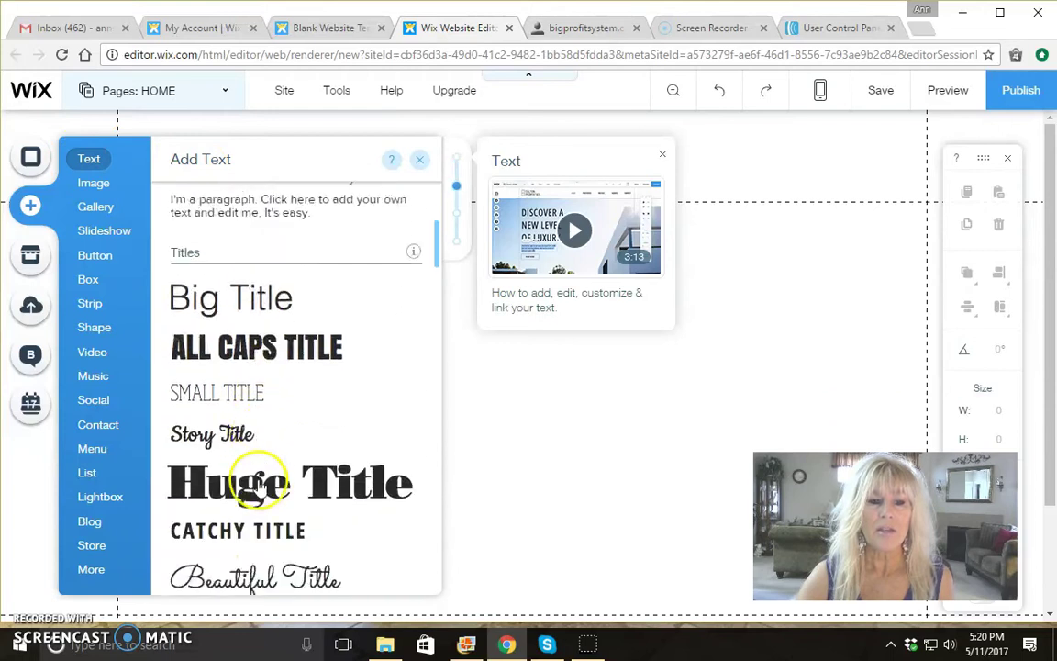
pyautogui.scroll(-2, 260, 486)
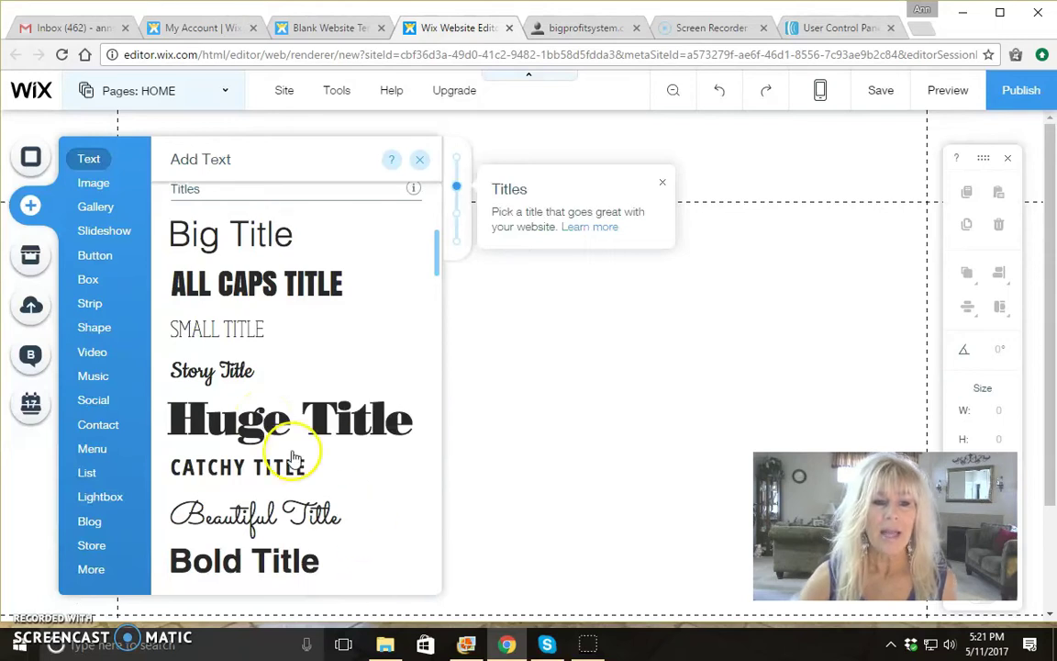
pyautogui.click(283, 431)
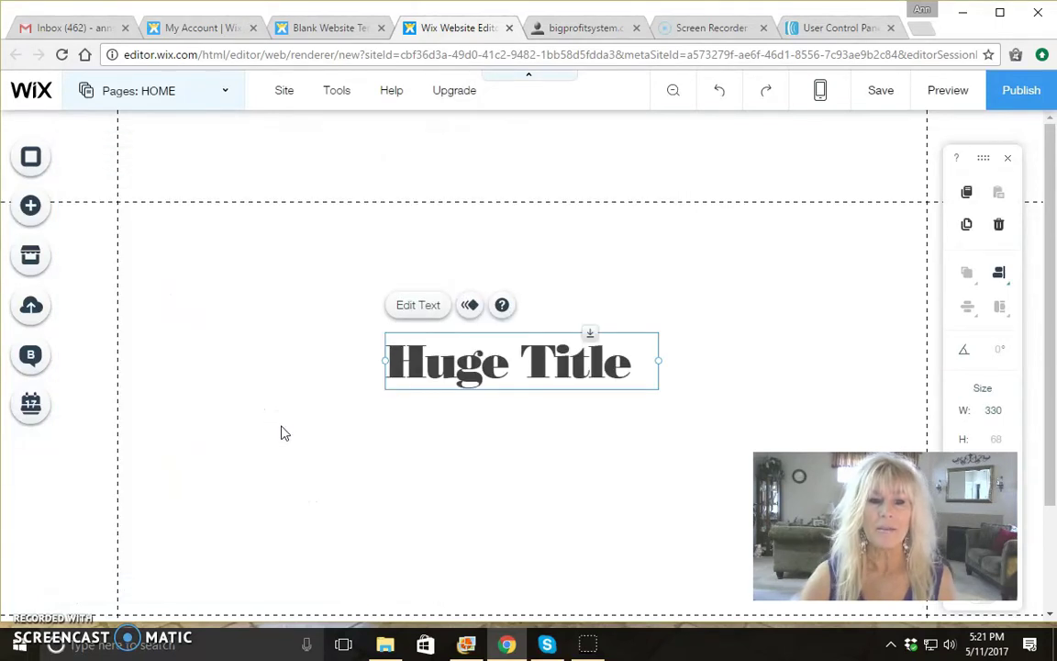
pyautogui.moveTo(533, 376); pyautogui.dragTo(533, 257)
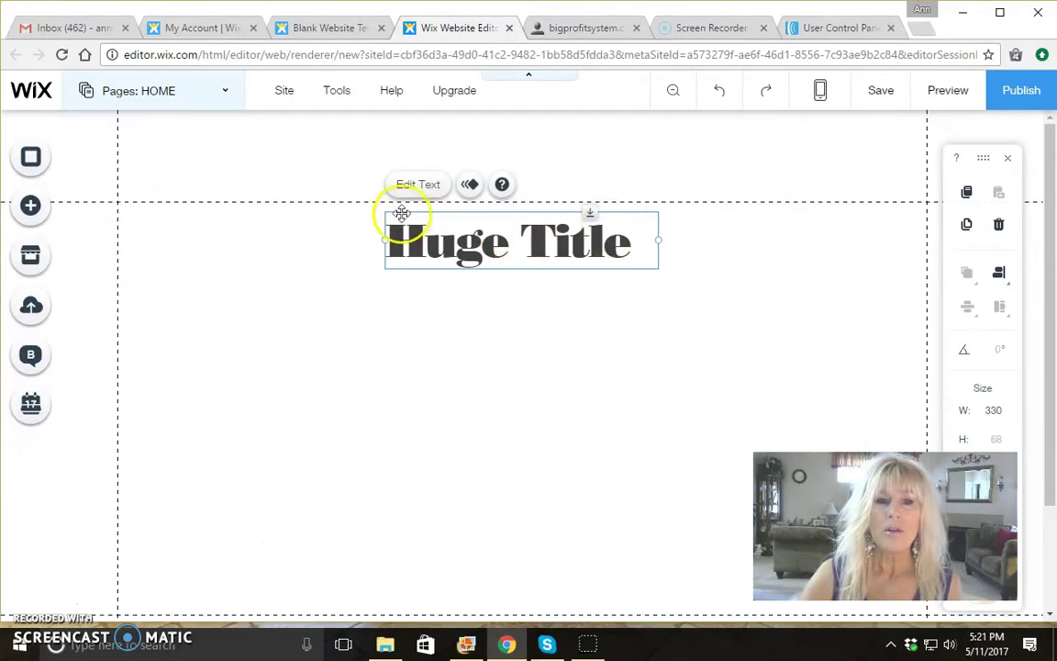
# - Replace the title's placeholder text with "Check Out My $3,000 Day!"
pyautogui.click(417, 186)
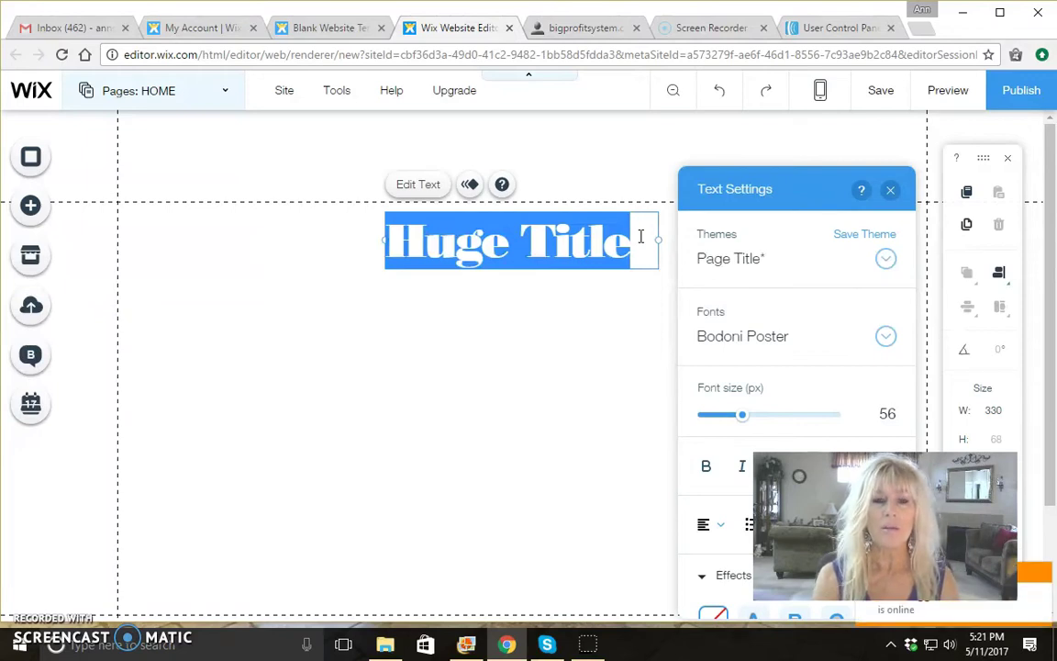
pyautogui.write('C')
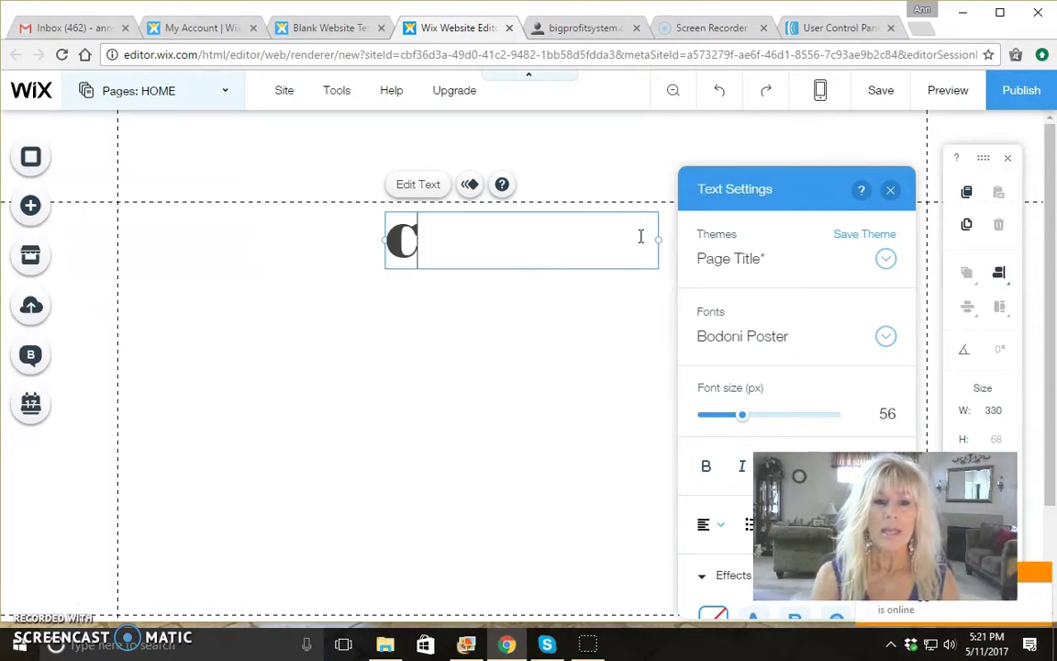
pyautogui.write('heck Out ')
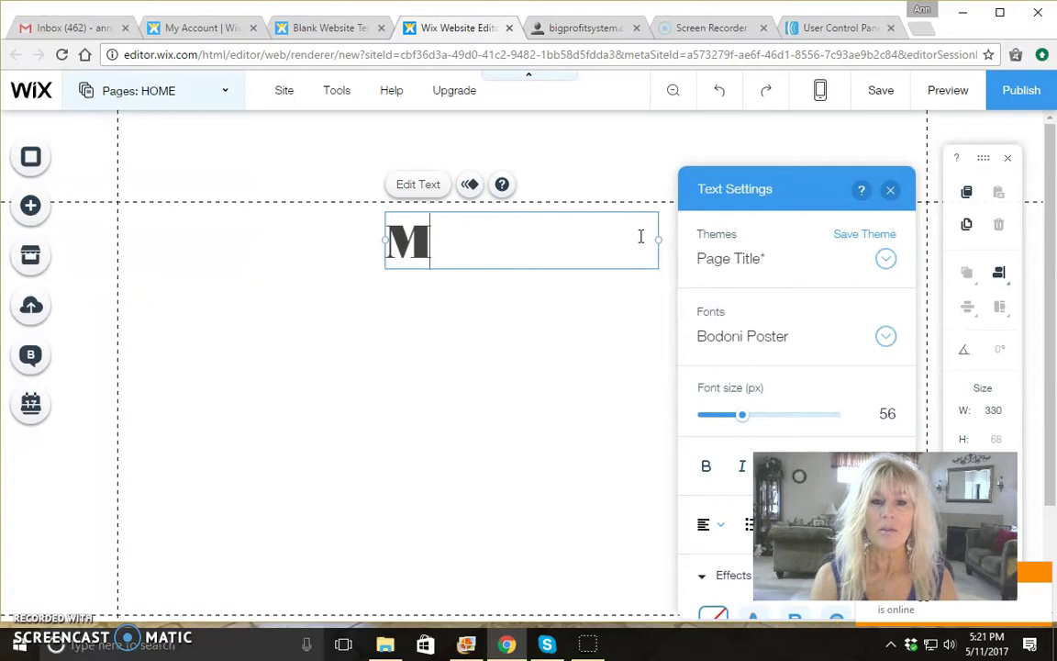
pyautogui.write('My $3,000 D')
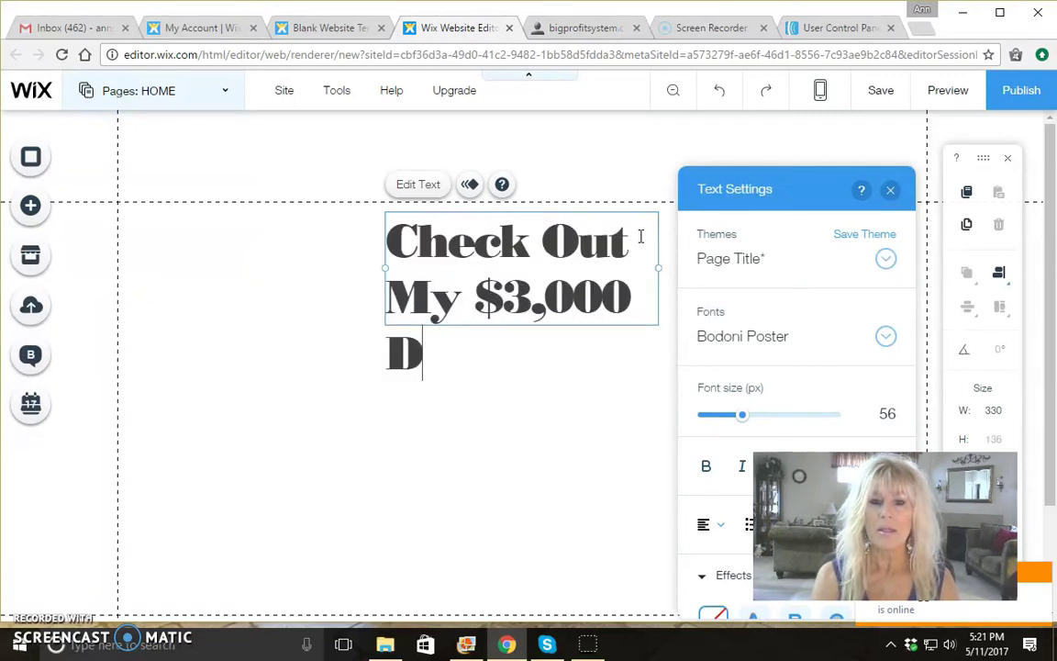
pyautogui.write('ay!')
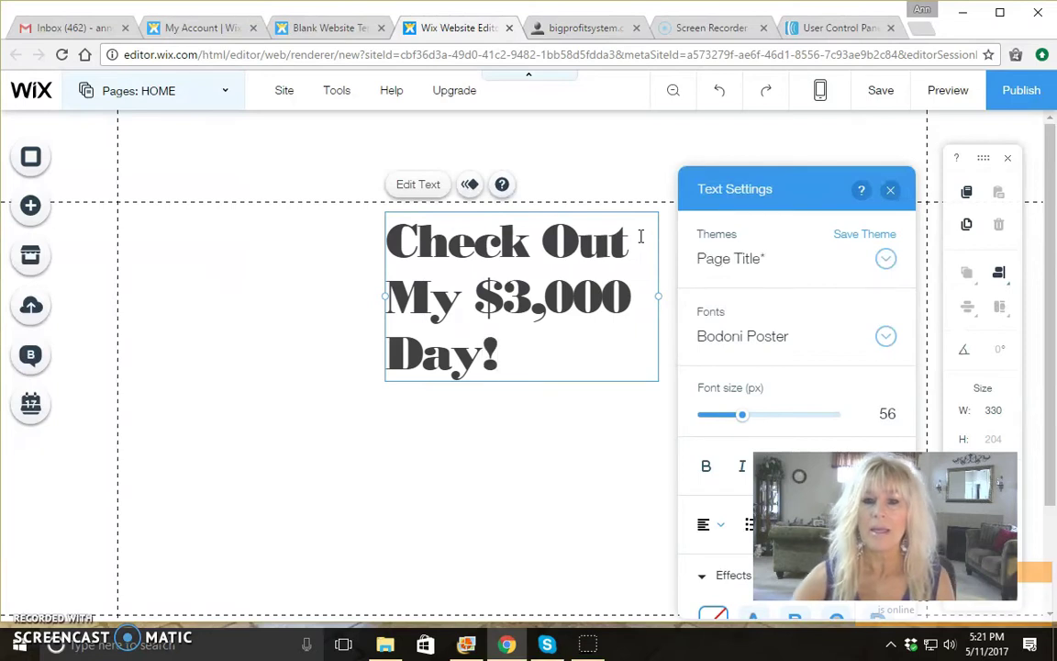
pyautogui.click(566, 452)
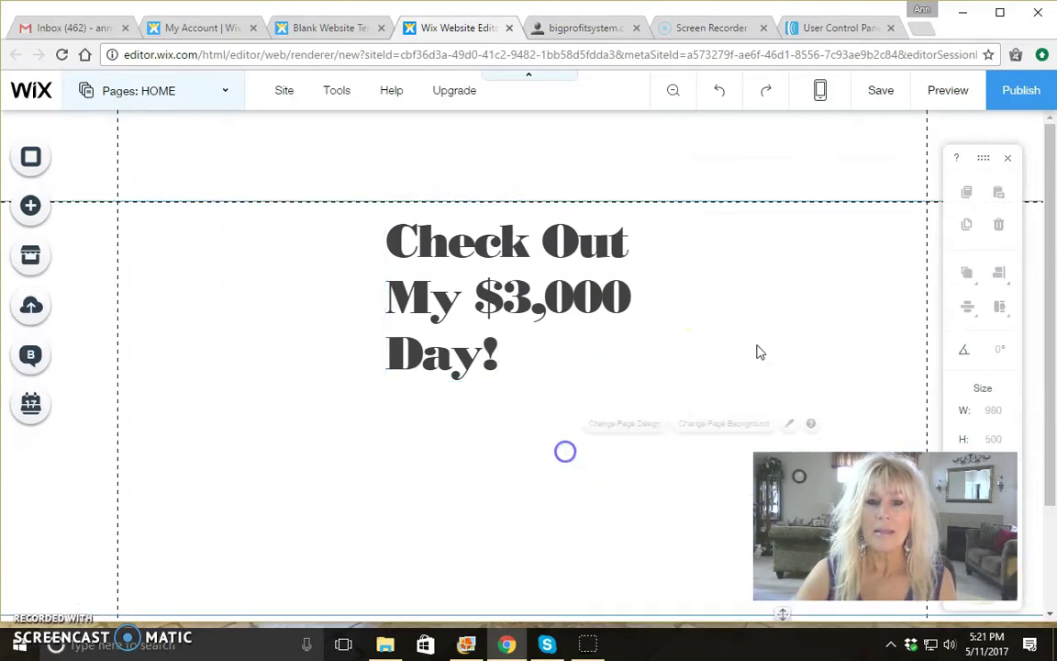
# - Widen the title's text box to about 412 px so the text wraps onto two lines, and centre it on the page
pyautogui.click(549, 263)
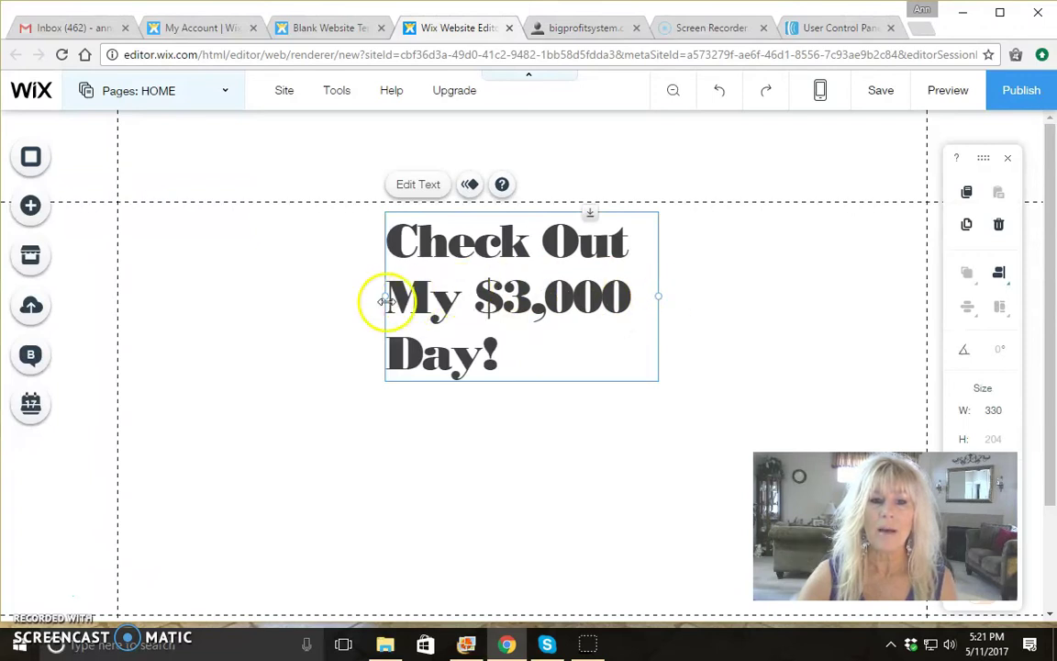
pyautogui.moveTo(657, 297); pyautogui.dragTo(766, 283)
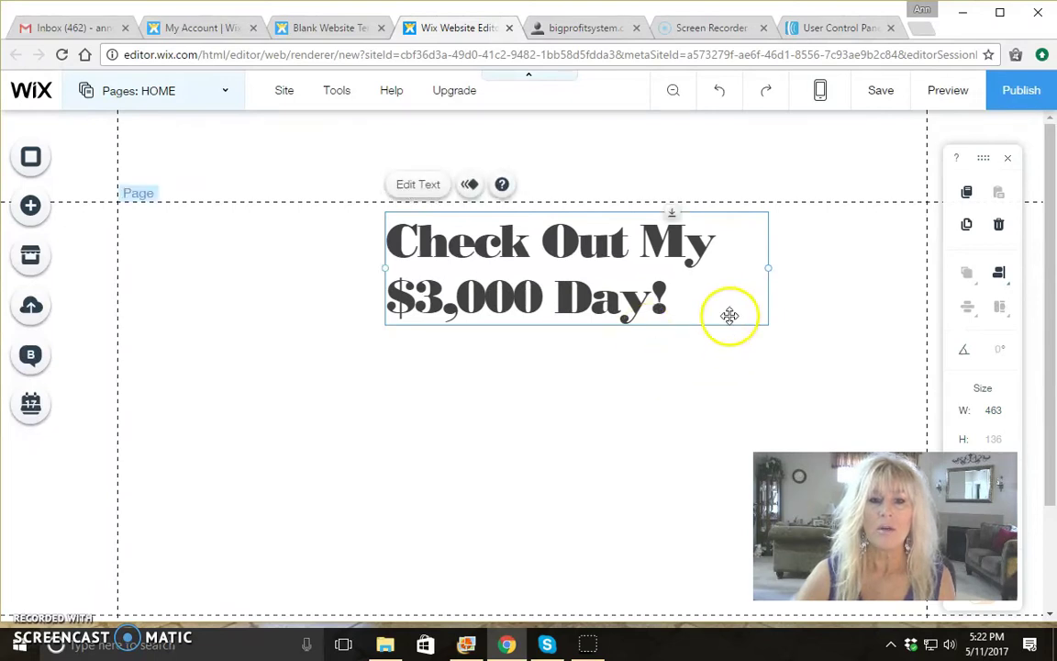
pyautogui.moveTo(640, 285); pyautogui.dragTo(587, 281)
pyautogui.moveTo(731, 271); pyautogui.dragTo(690, 269)
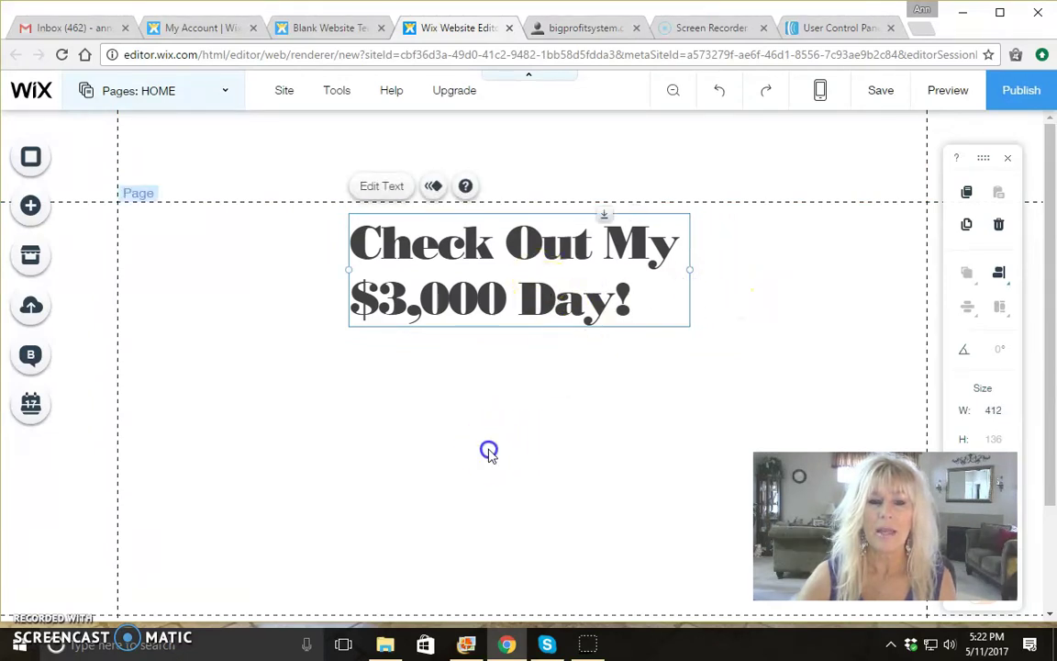
pyautogui.click(488, 448)
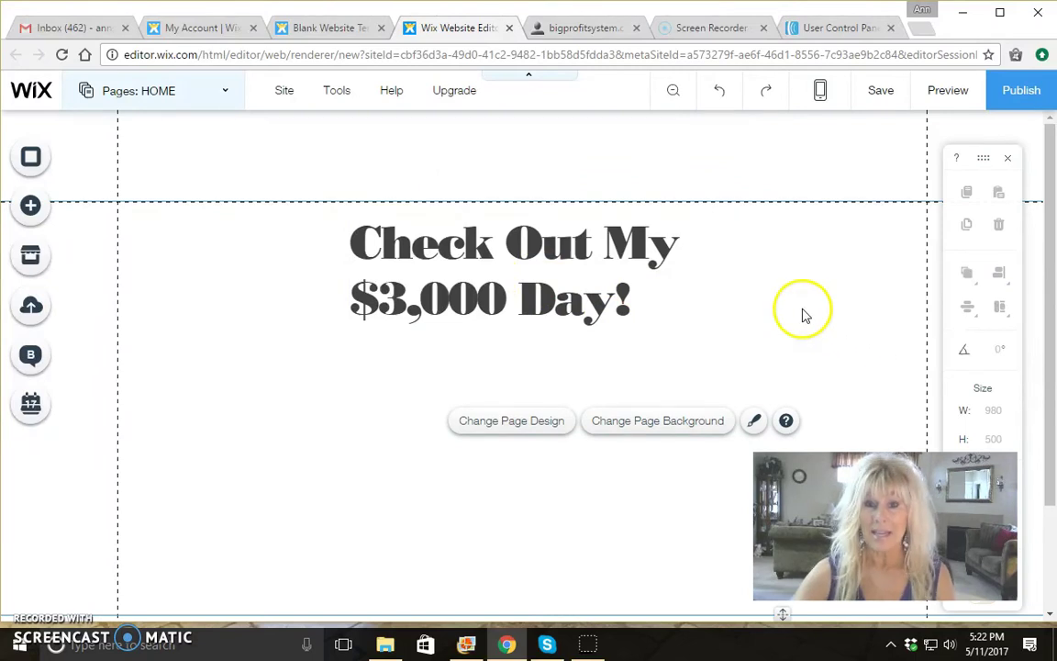
# - Add a single YouTube video player to the page and move it directly beneath the title
pyautogui.click(31, 210)
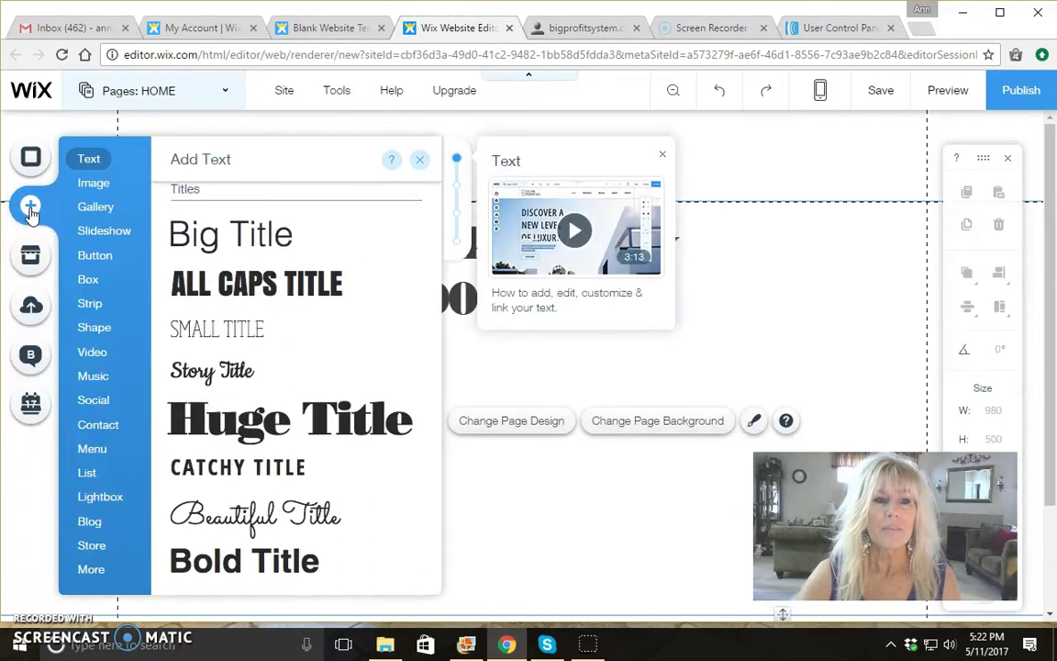
pyautogui.click(92, 207)
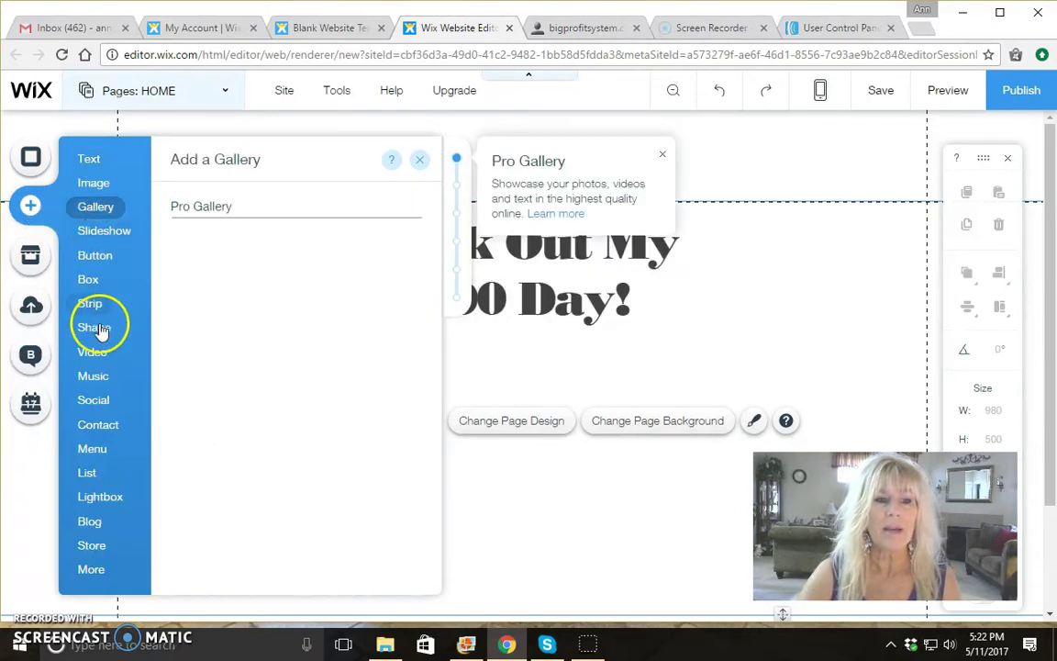
pyautogui.click(101, 362)
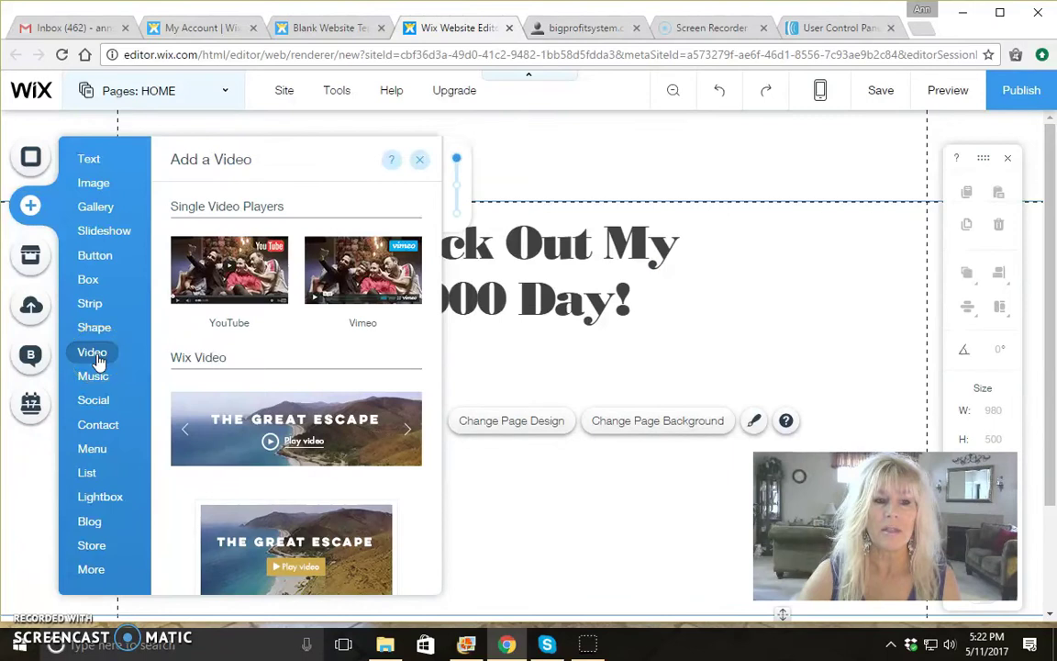
pyautogui.click(99, 361)
pyautogui.click(100, 332)
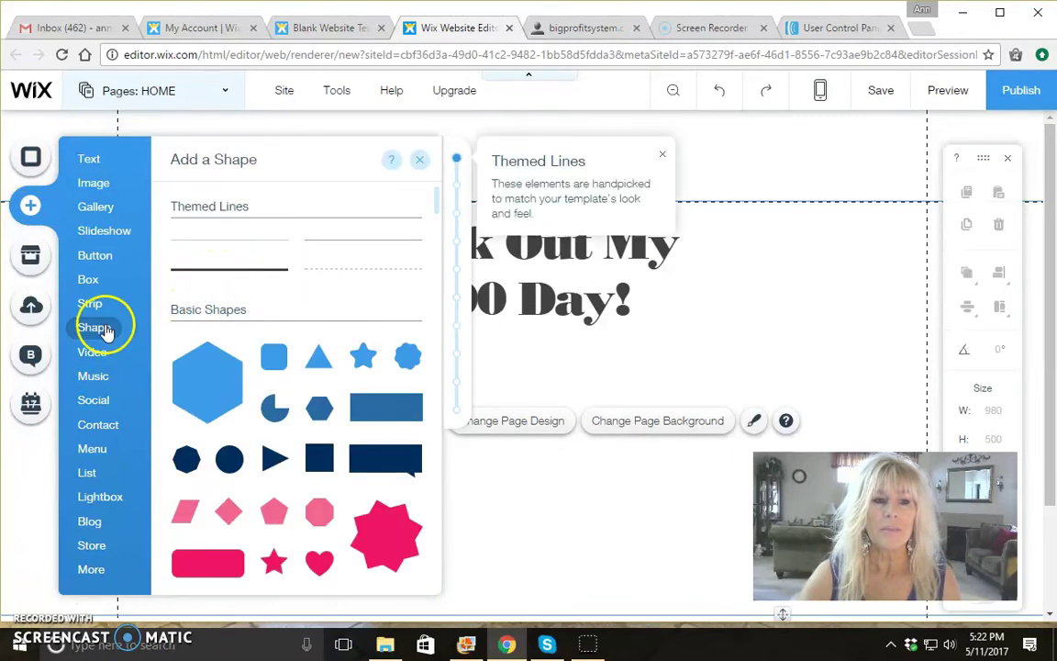
pyautogui.click(94, 356)
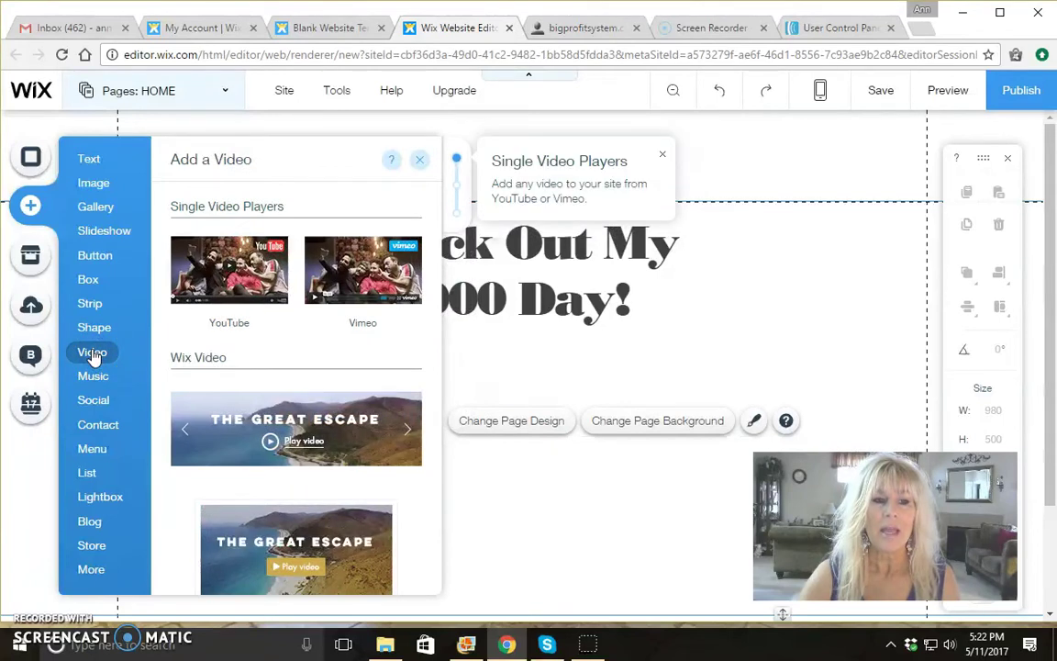
pyautogui.click(237, 280)
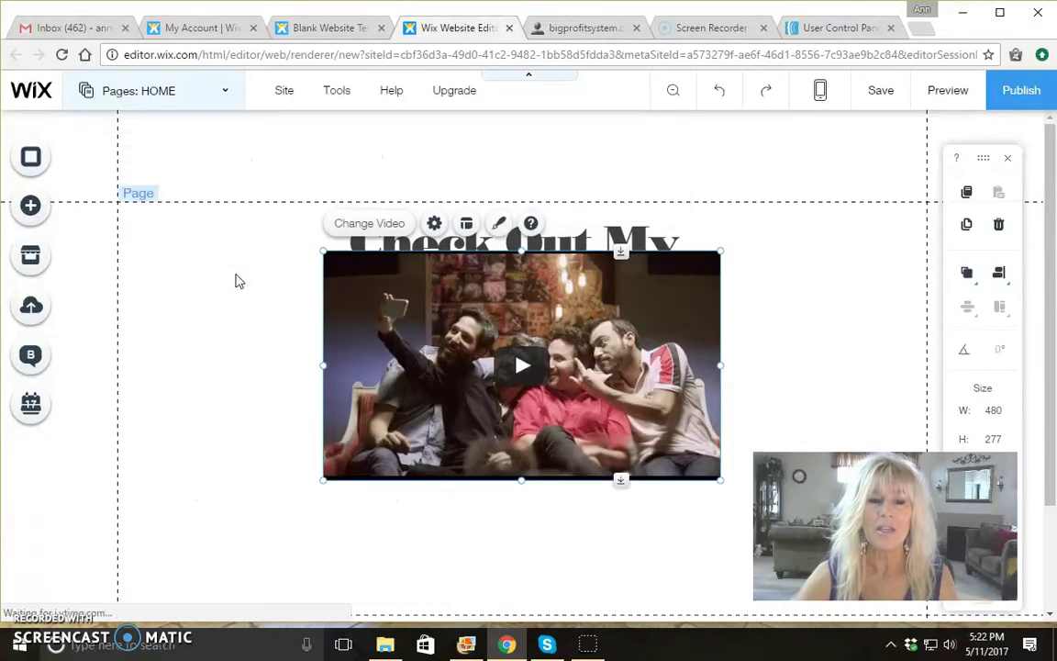
pyautogui.moveTo(513, 289); pyautogui.dragTo(549, 406)
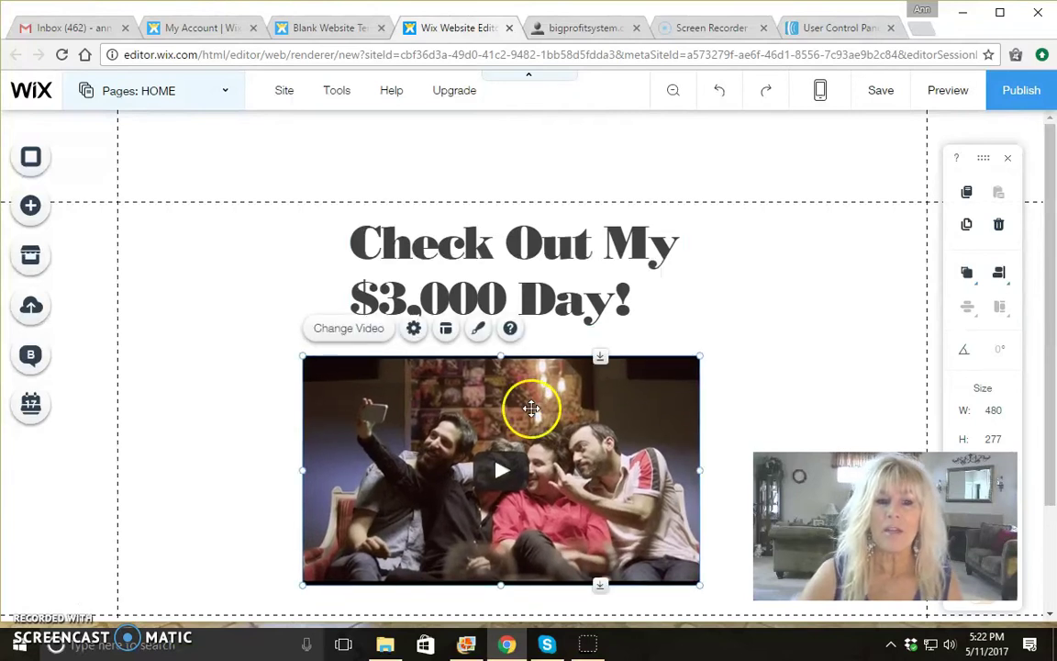
# - Open the video player's settings and search YouTube videos for "Big Profit System" followed by the presenter's full name
pyautogui.click(345, 333)
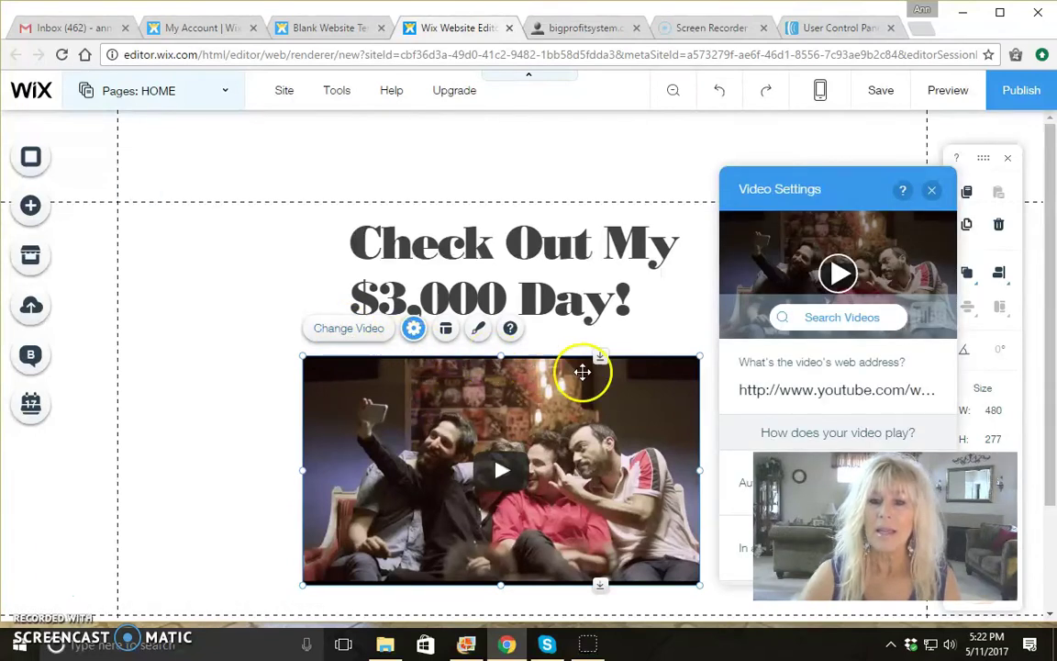
pyautogui.click(835, 321)
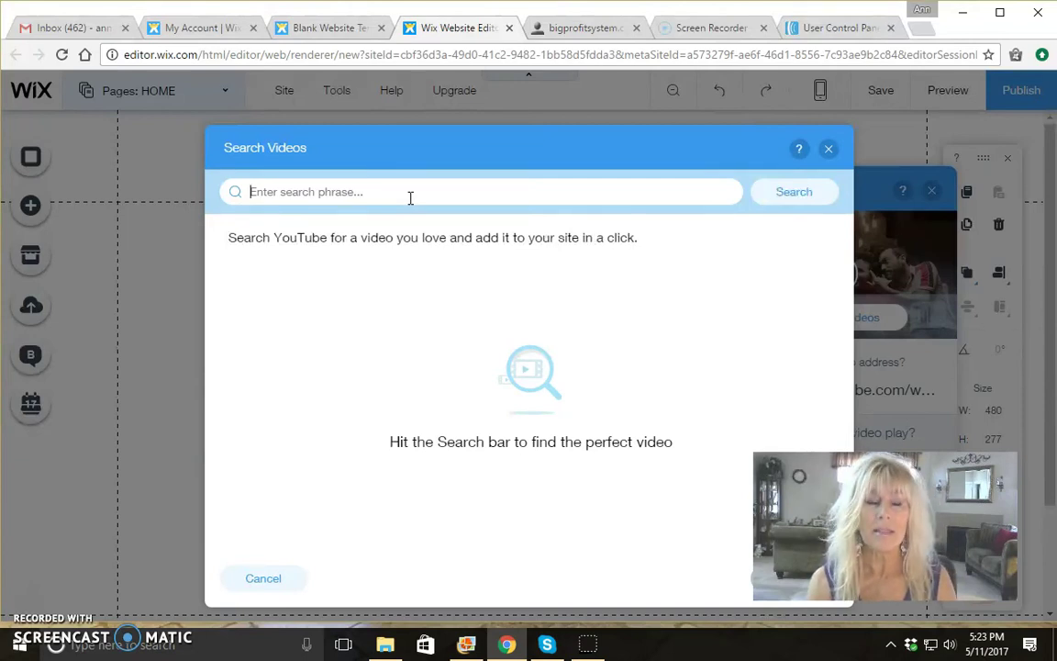
pyautogui.write('Big ')
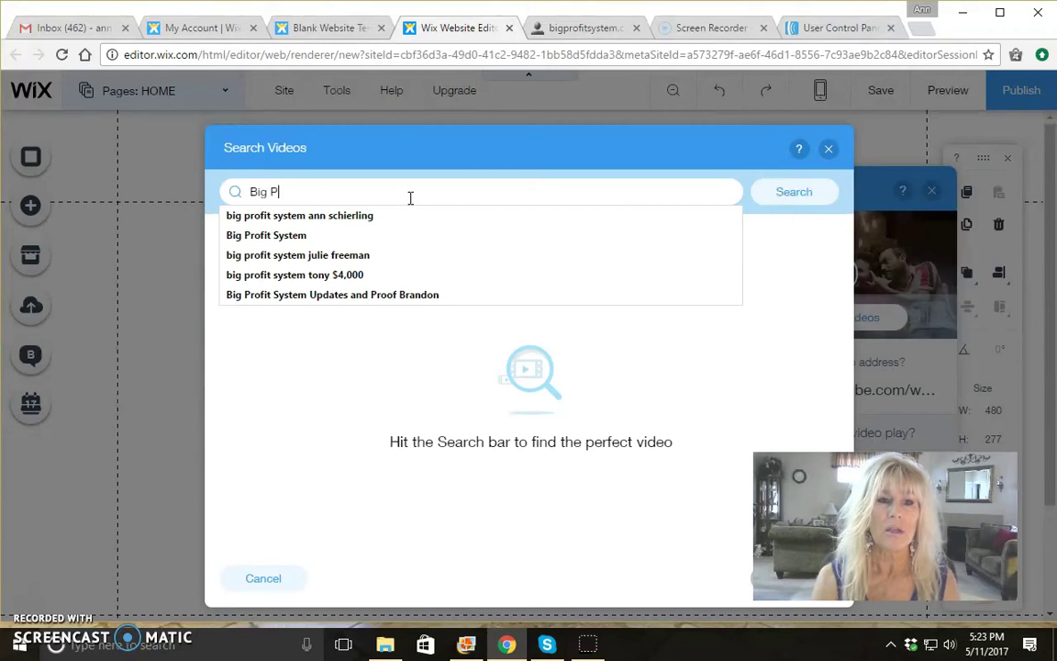
pyautogui.write('Profit System Ann Schierling')
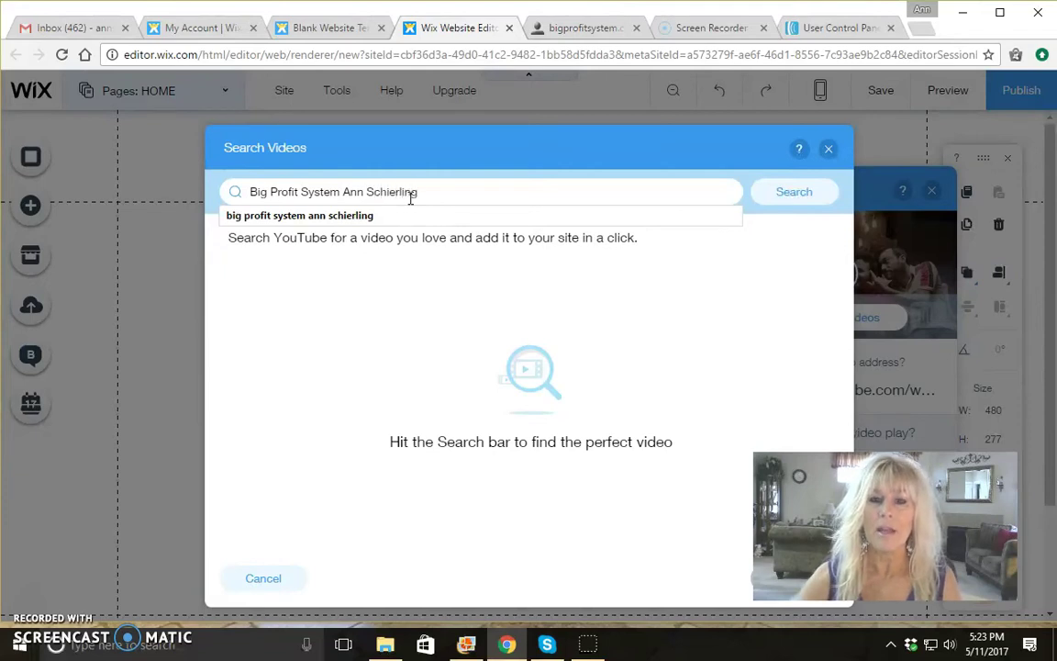
pyautogui.click(787, 200)
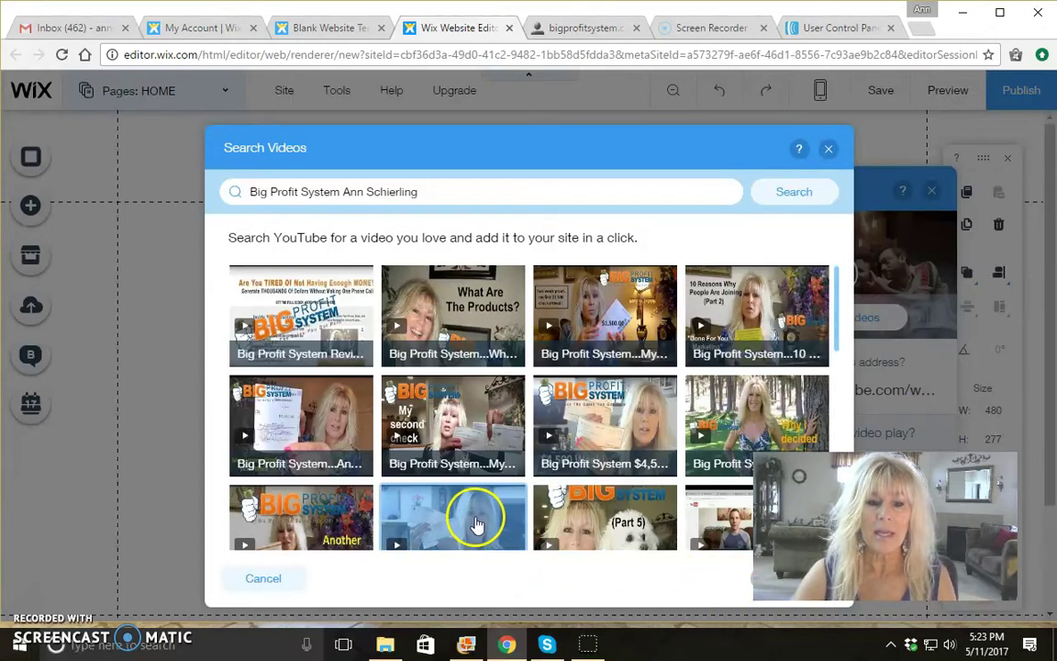
# - Choose the "Big Profit System...$3,..." video with the held-up checks from the results and place it in the player
pyautogui.scroll(-1, 467, 523)
pyautogui.scroll(-1, 472, 496)
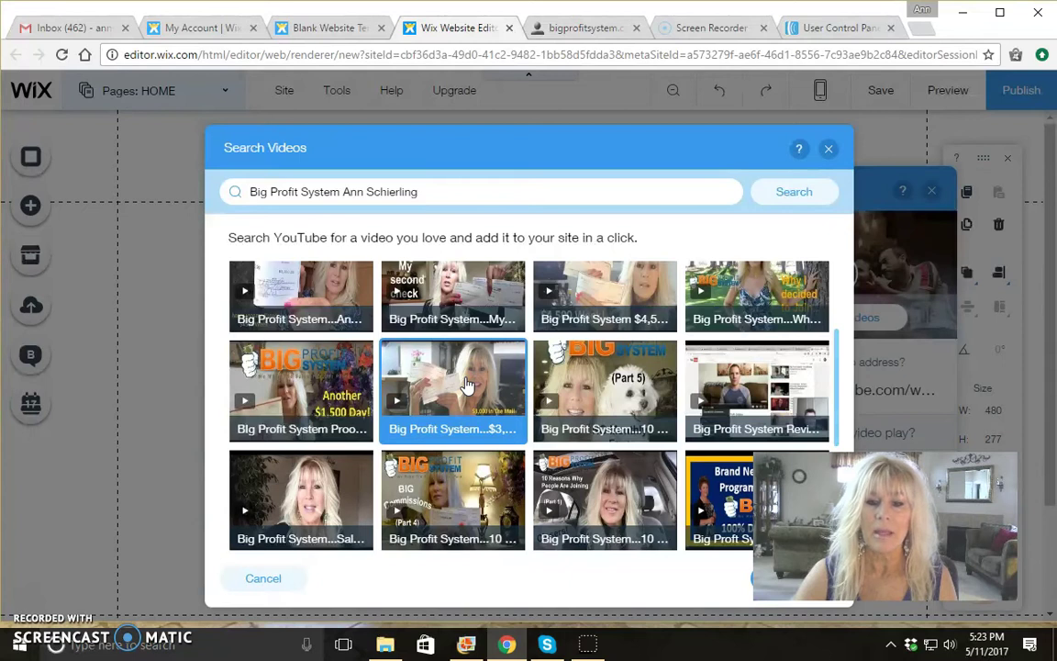
pyautogui.scroll(-1, 468, 386)
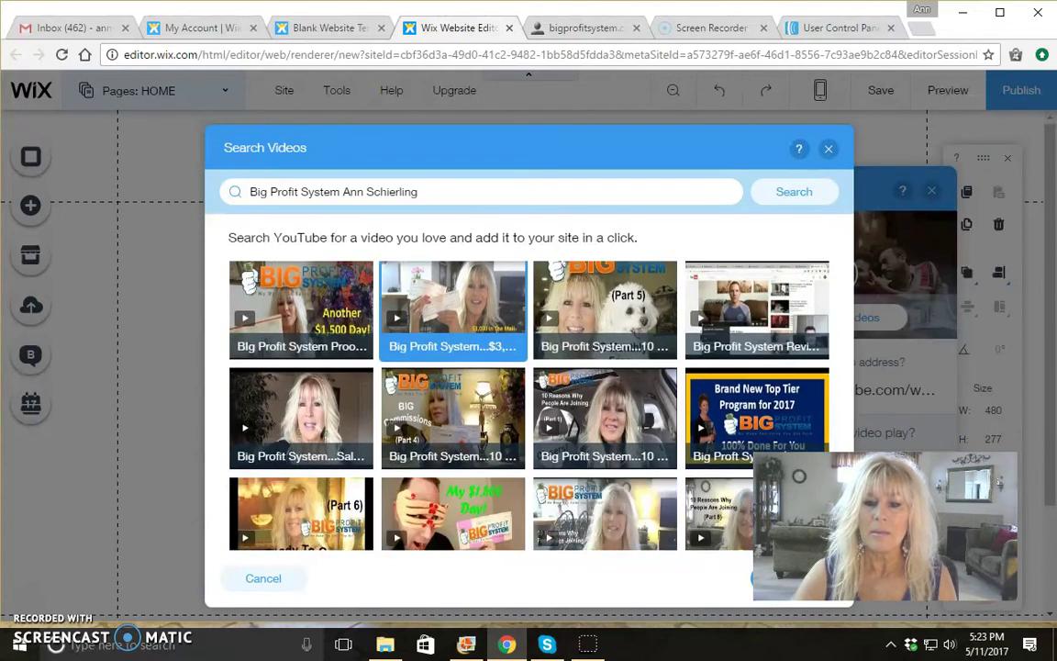
pyautogui.click(790, 579)
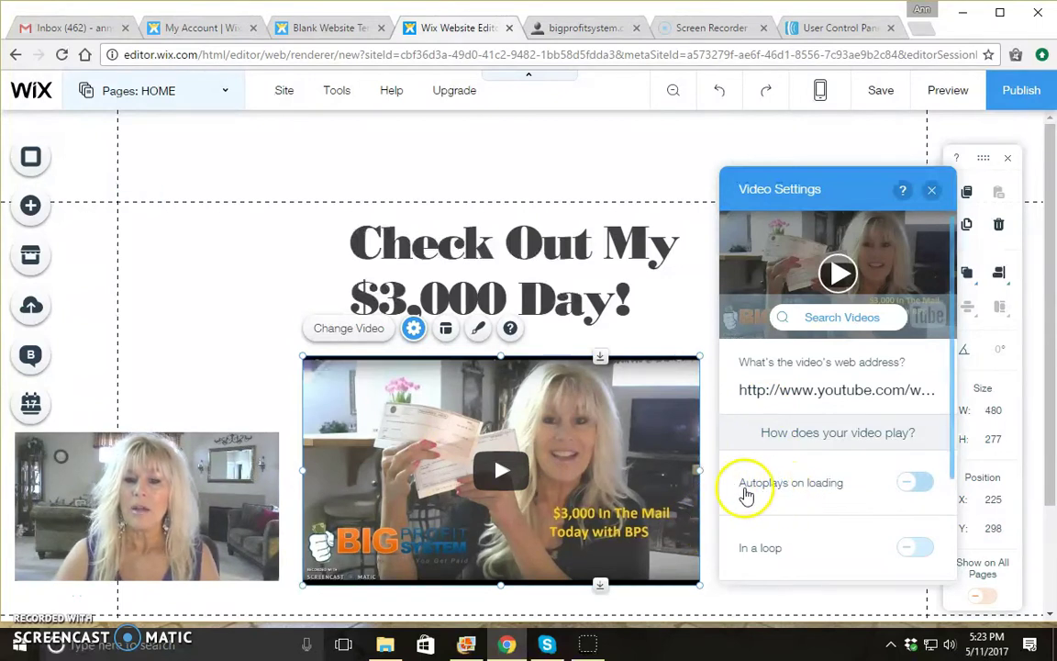
# - Set the video to autoplay on loading and move the player to X 250, Y 312 beneath the title
pyautogui.click(909, 489)
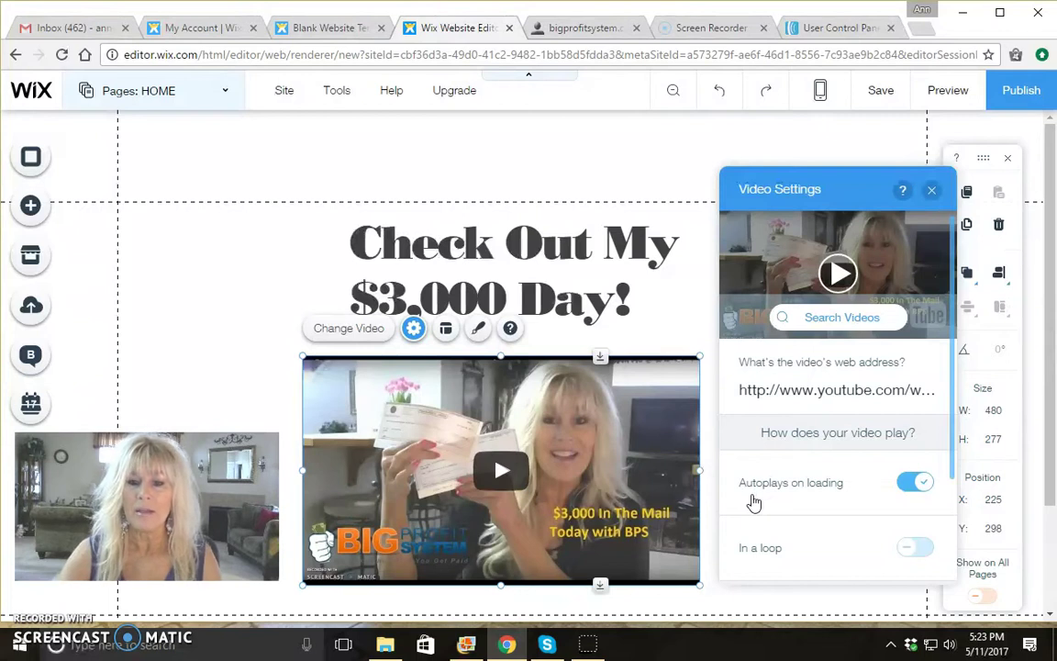
pyautogui.click(932, 192)
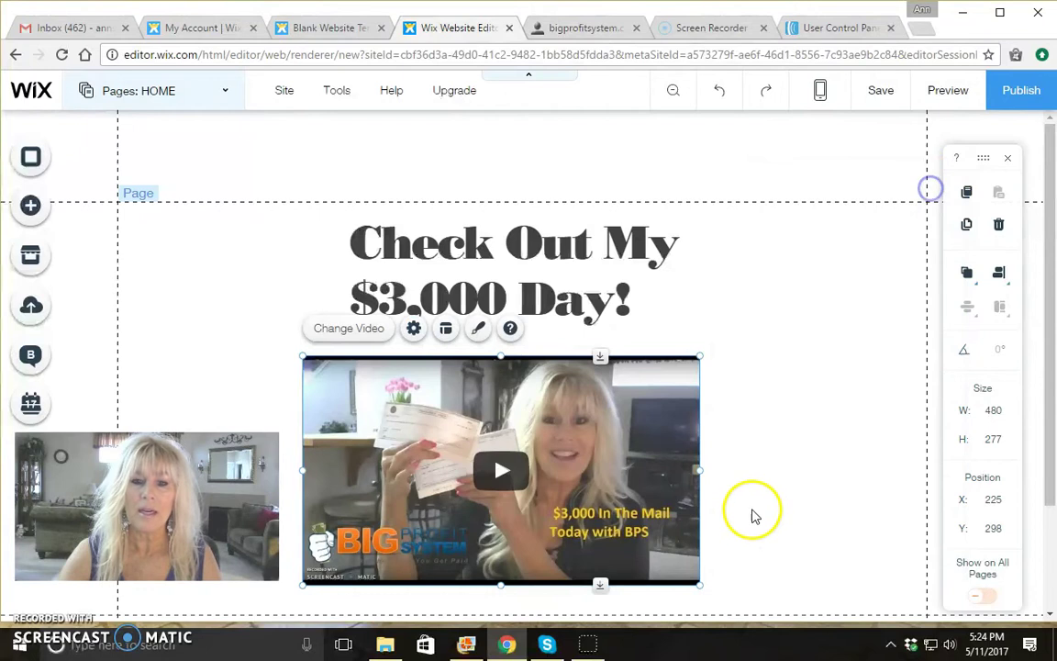
pyautogui.scroll(-1, 793, 427)
pyautogui.moveTo(524, 366); pyautogui.dragTo(608, 366)
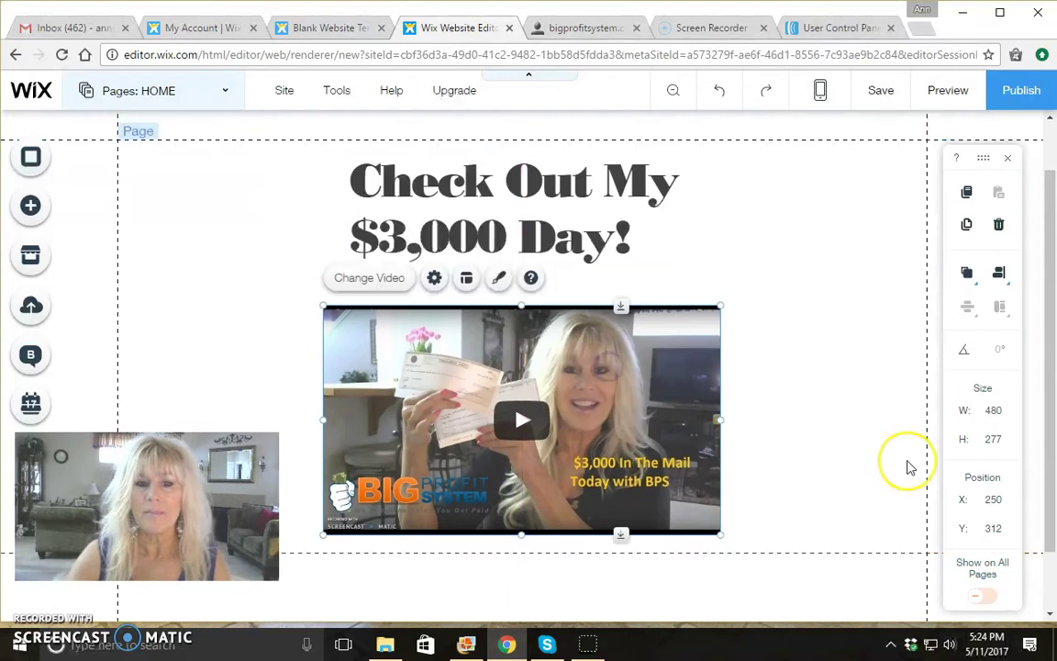
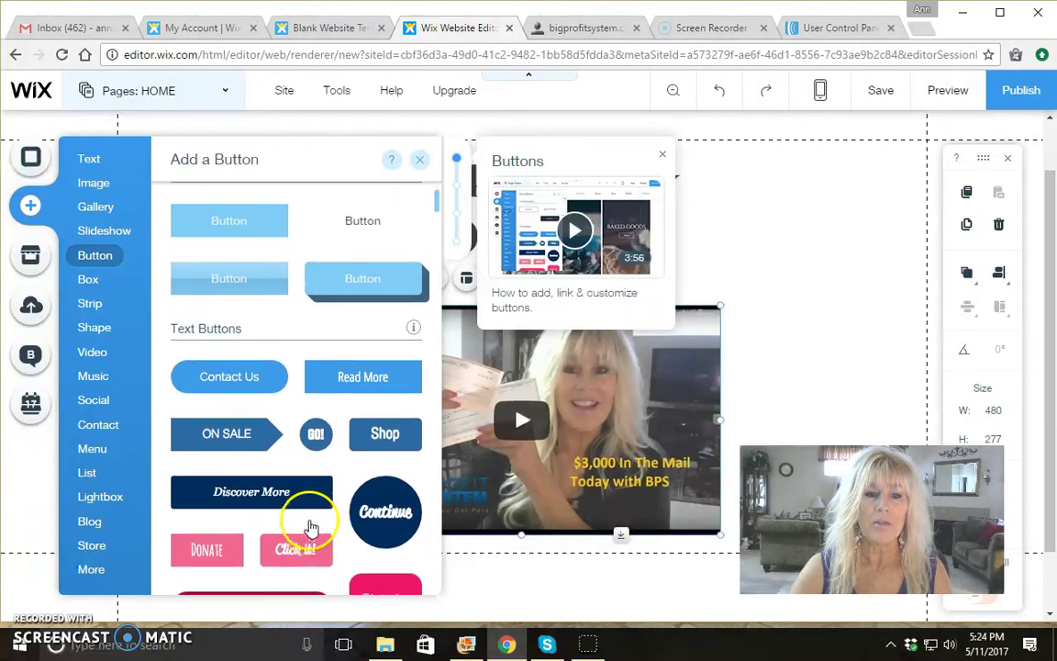
# - Add the light blue themed button with the dark raised edge and place it centred below the video
pyautogui.click(358, 323)
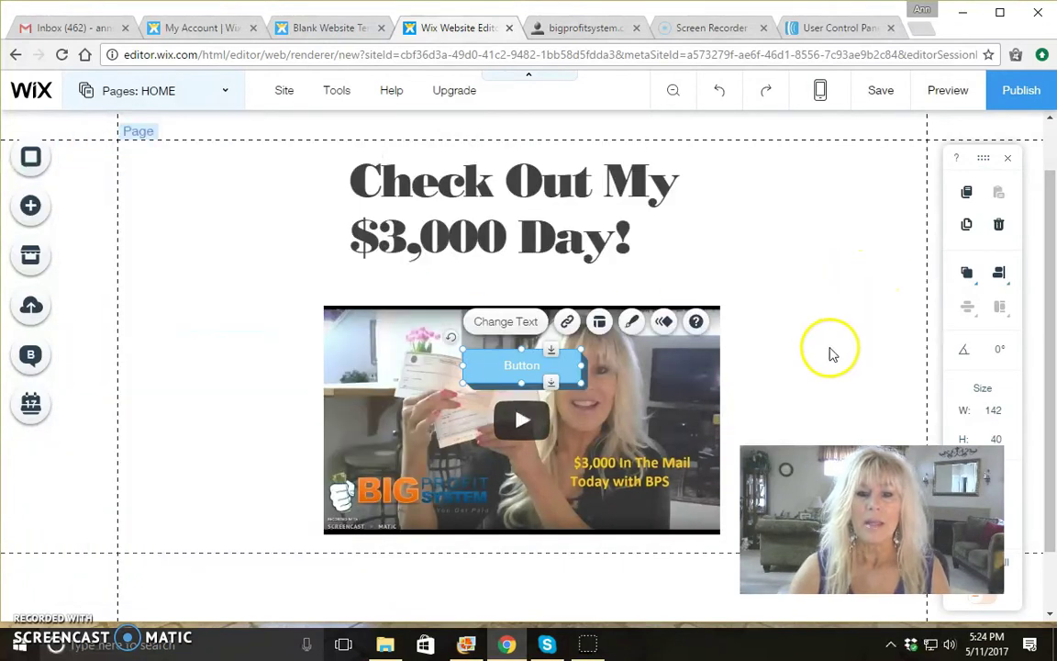
pyautogui.scroll(-1, 802, 312)
pyautogui.moveTo(516, 307); pyautogui.dragTo(520, 543)
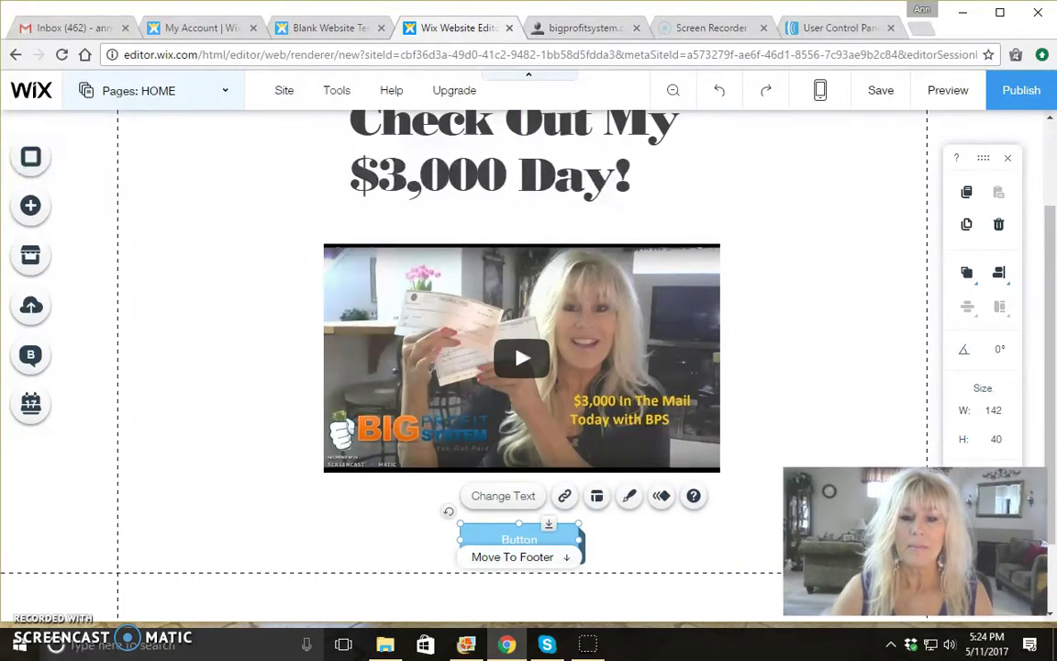
# - Change the button's text to "CLICK HERE FOR MORE INFO"
pyautogui.click(494, 498)
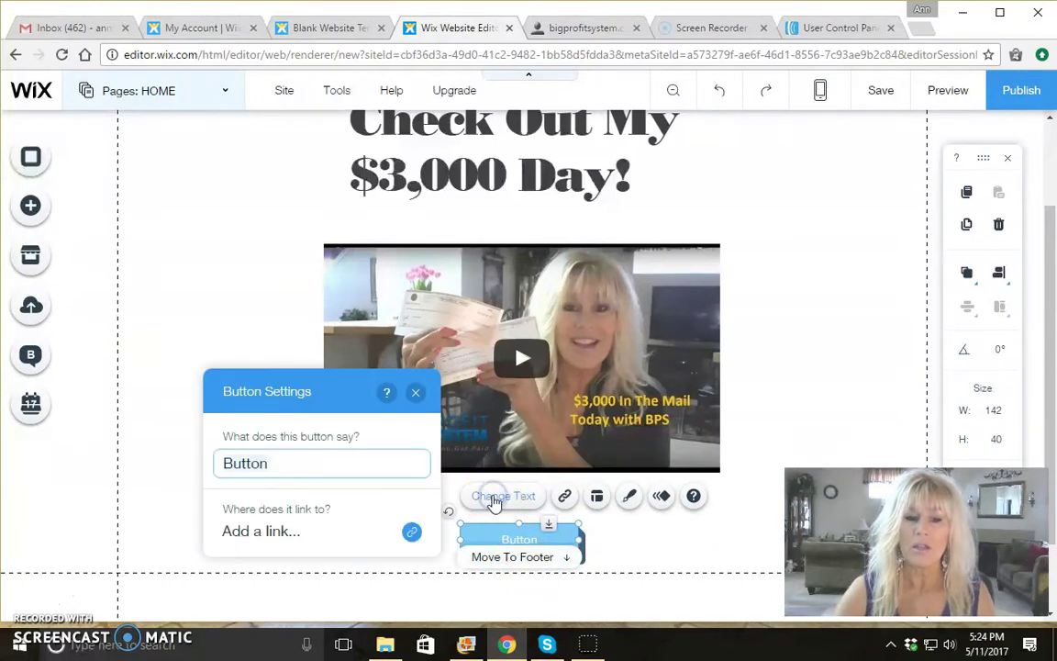
pyautogui.click(268, 464)
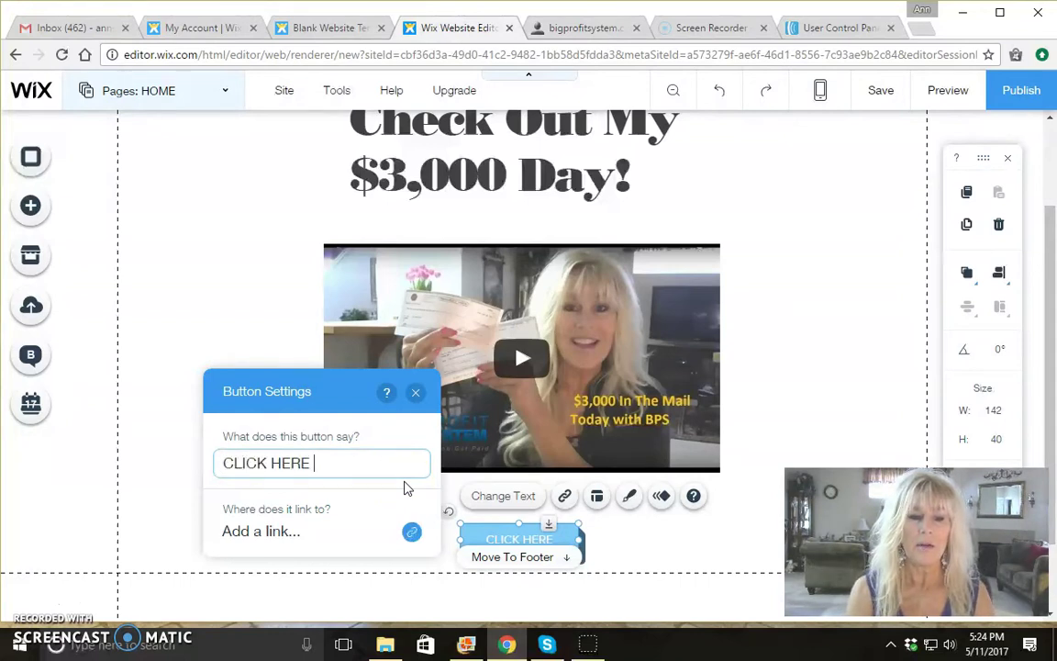
pyautogui.write('RE INFO')
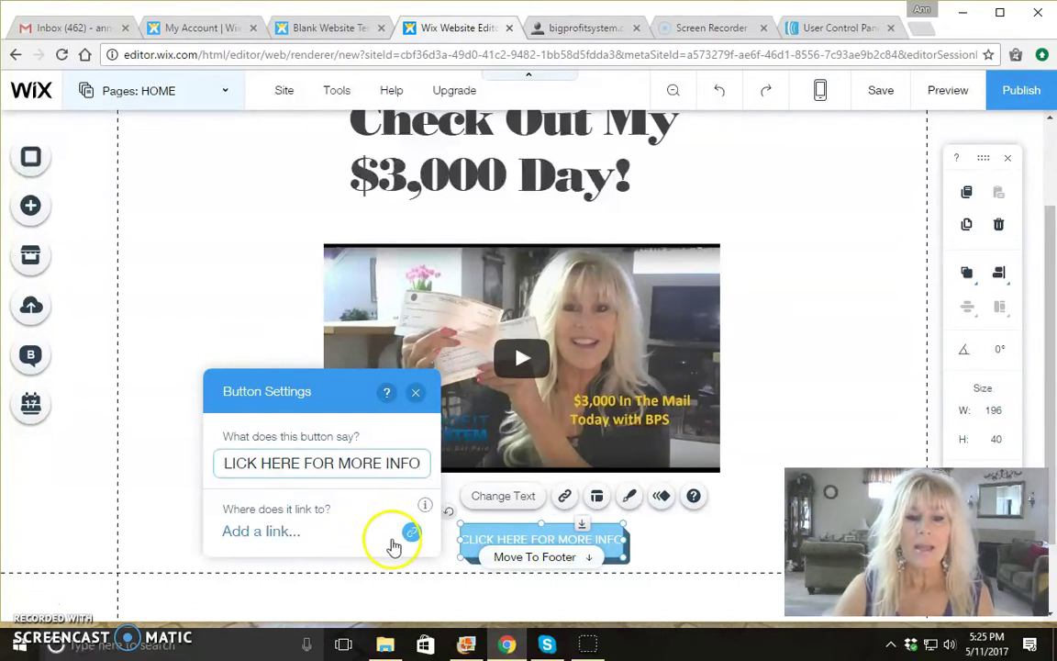
# - Set the button's link type to Web Address and copy the Main Sales Page URL from the bigprofitsystem.com page
pyautogui.click(266, 532)
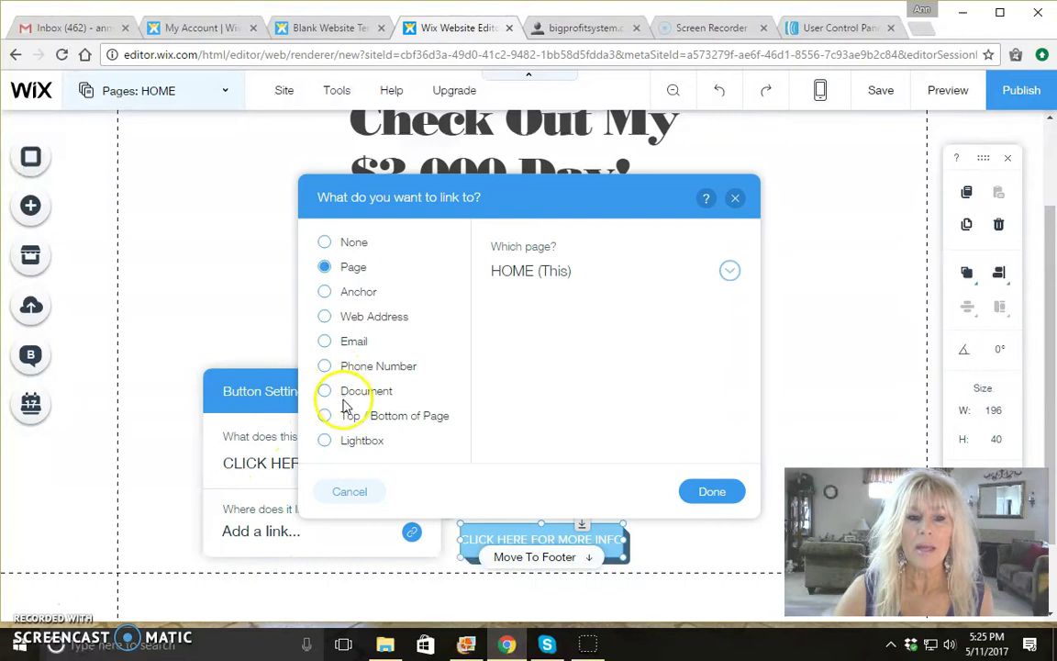
pyautogui.click(325, 319)
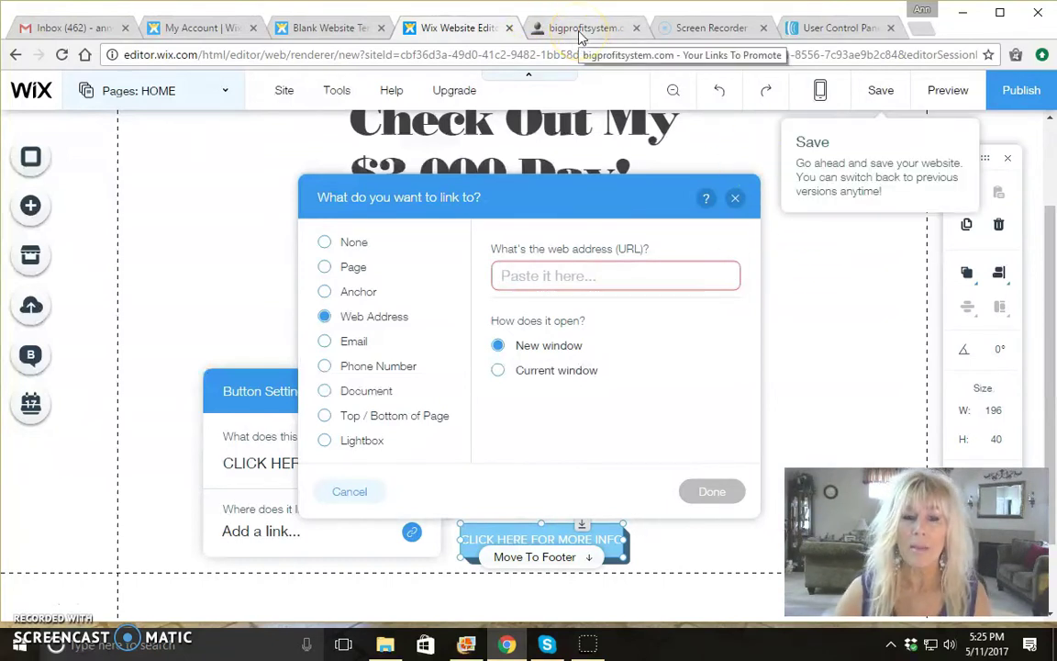
pyautogui.click(578, 30)
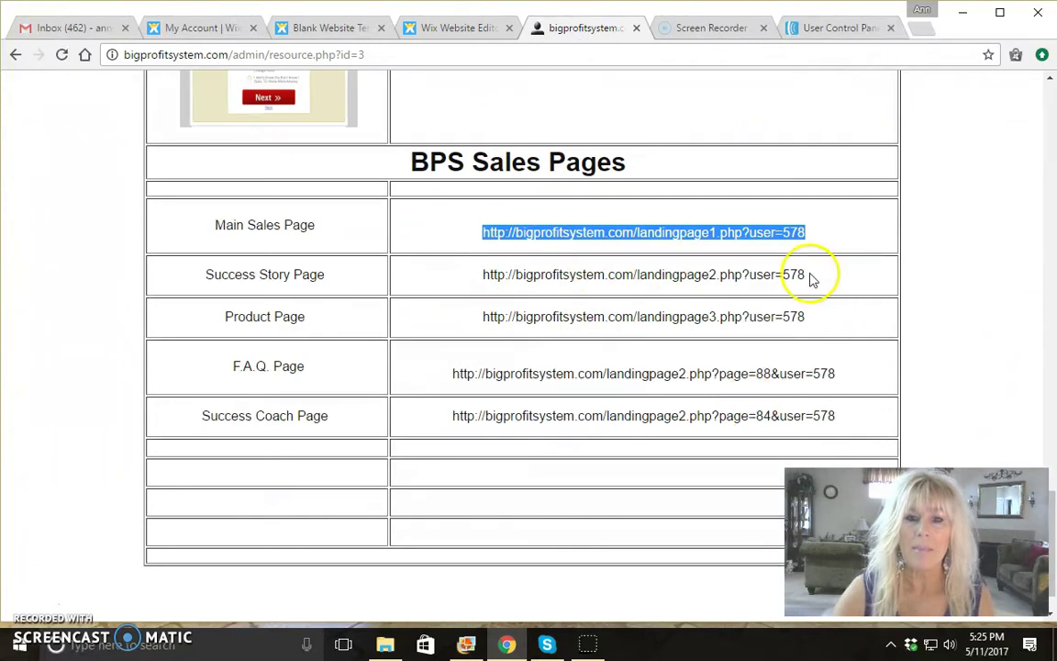
pyautogui.rightClick(585, 234)
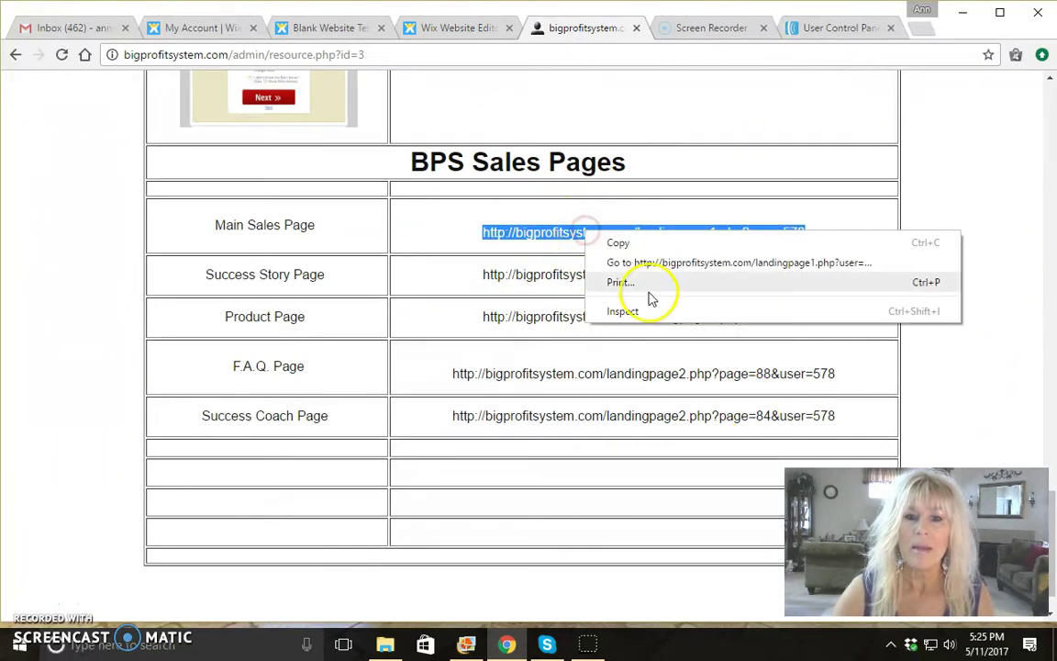
pyautogui.click(617, 244)
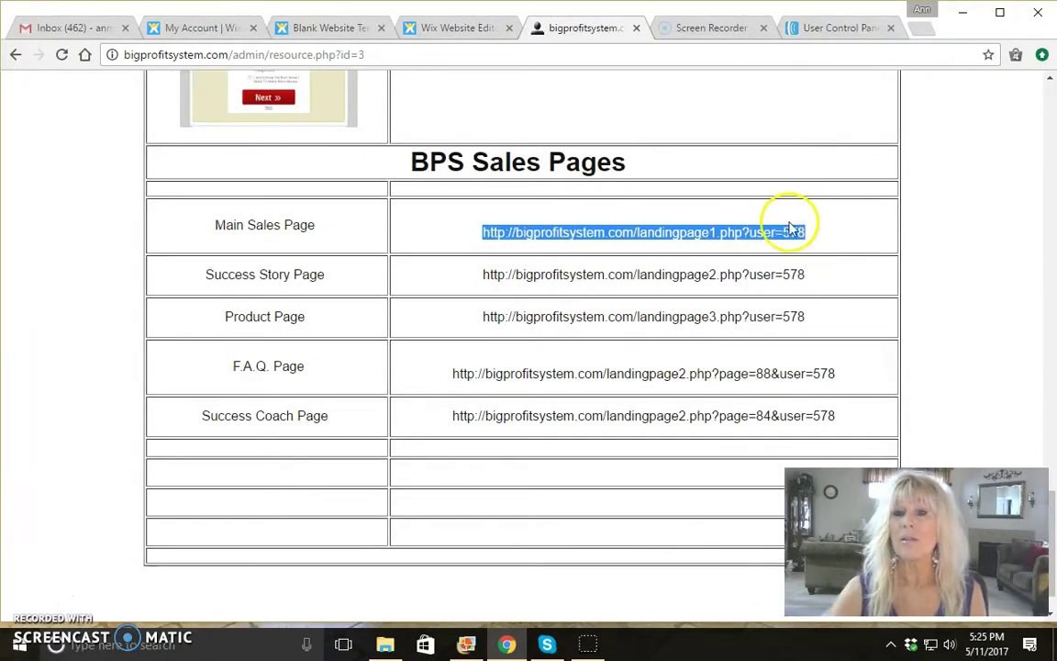
# - Return to the Wix editor and link the button to the copied Main Sales Page URL
pyautogui.click(442, 30)
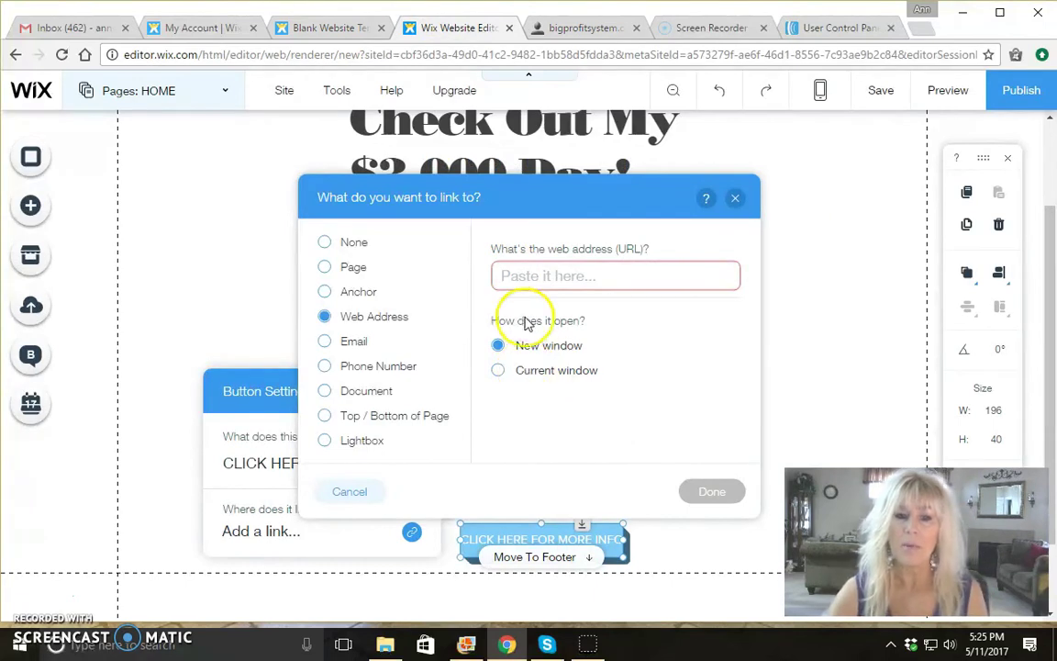
pyautogui.rightClick(525, 278)
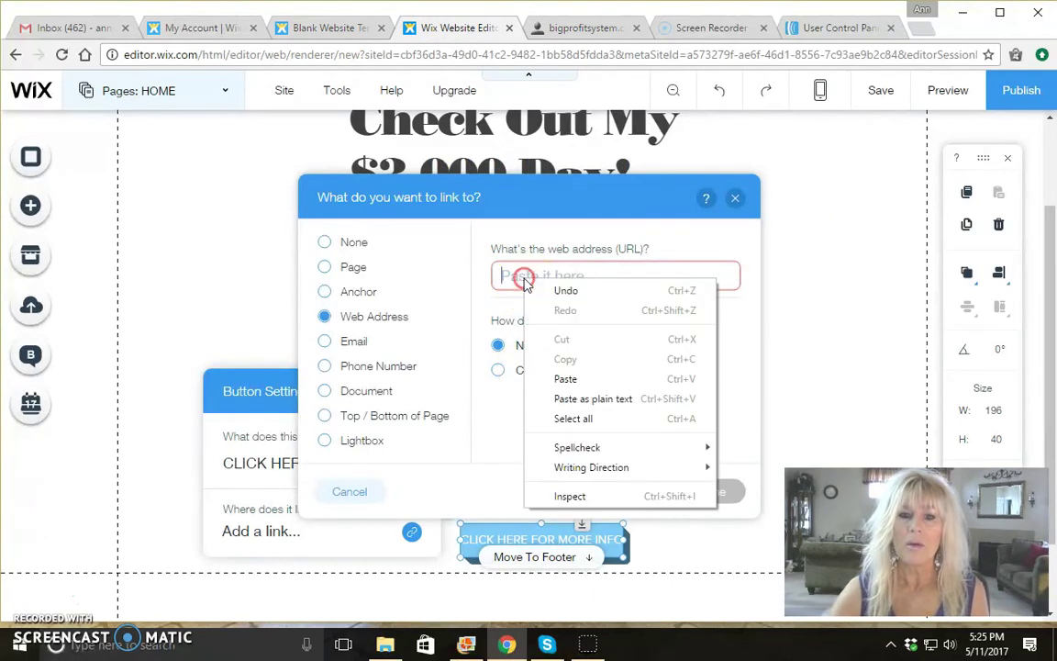
pyautogui.click(567, 394)
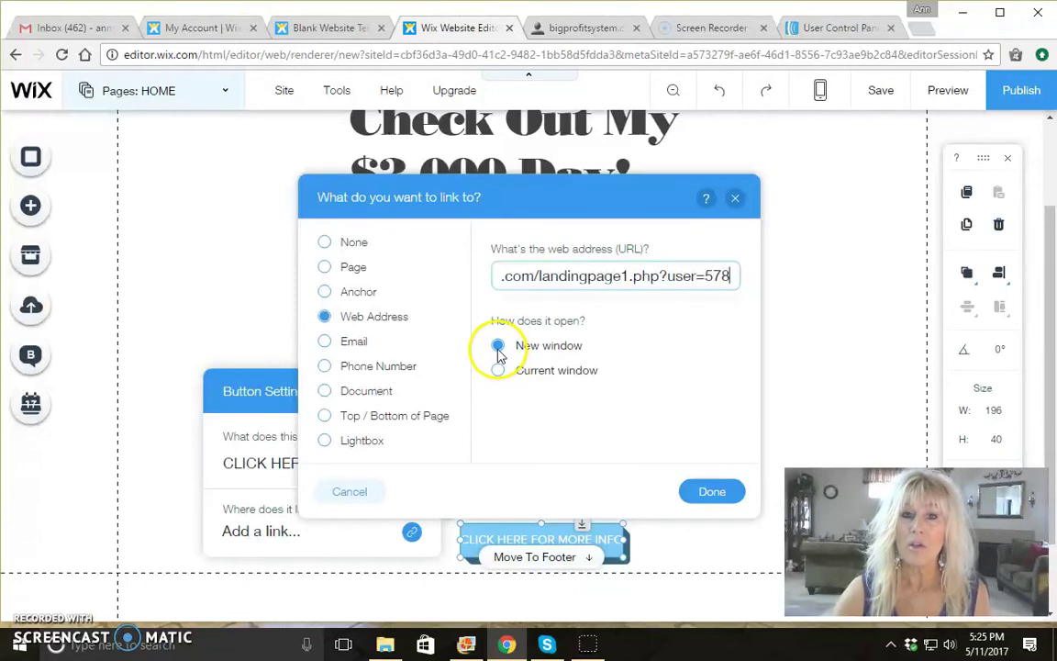
pyautogui.click(712, 491)
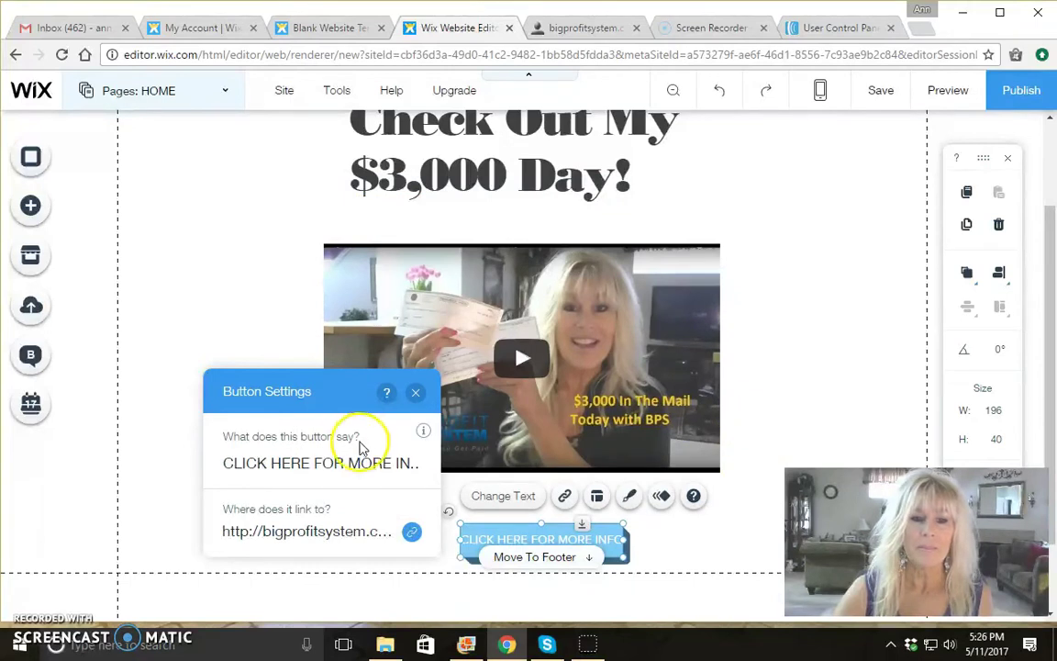
pyautogui.click(416, 392)
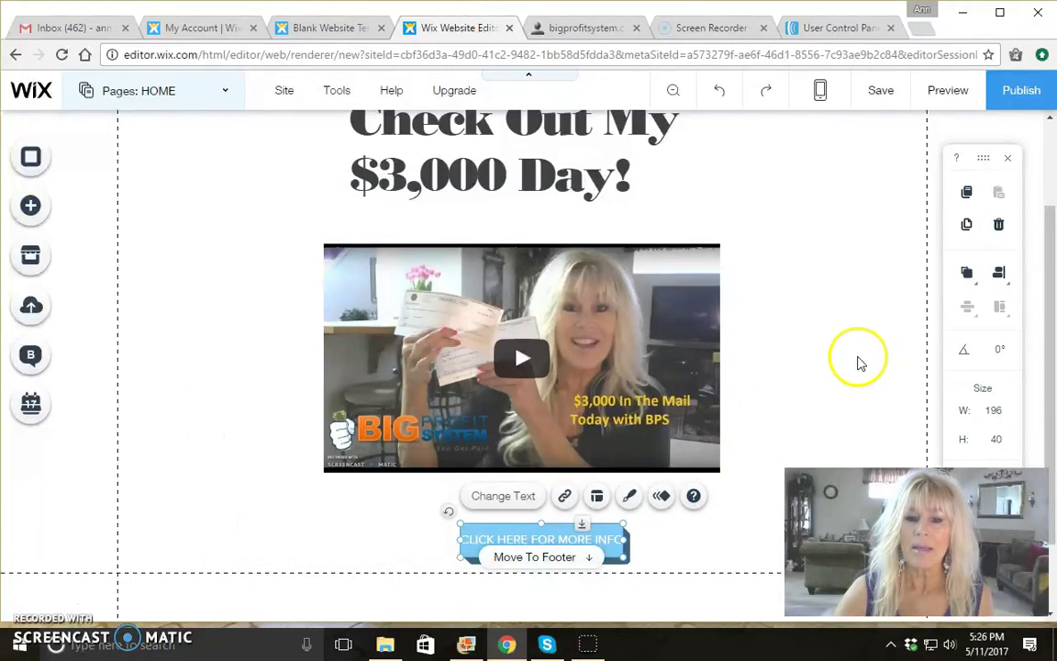
# - Widen the button on both sides to about 535 px and move it slightly lower, centred beneath the video
pyautogui.scroll(-2, 856, 361)
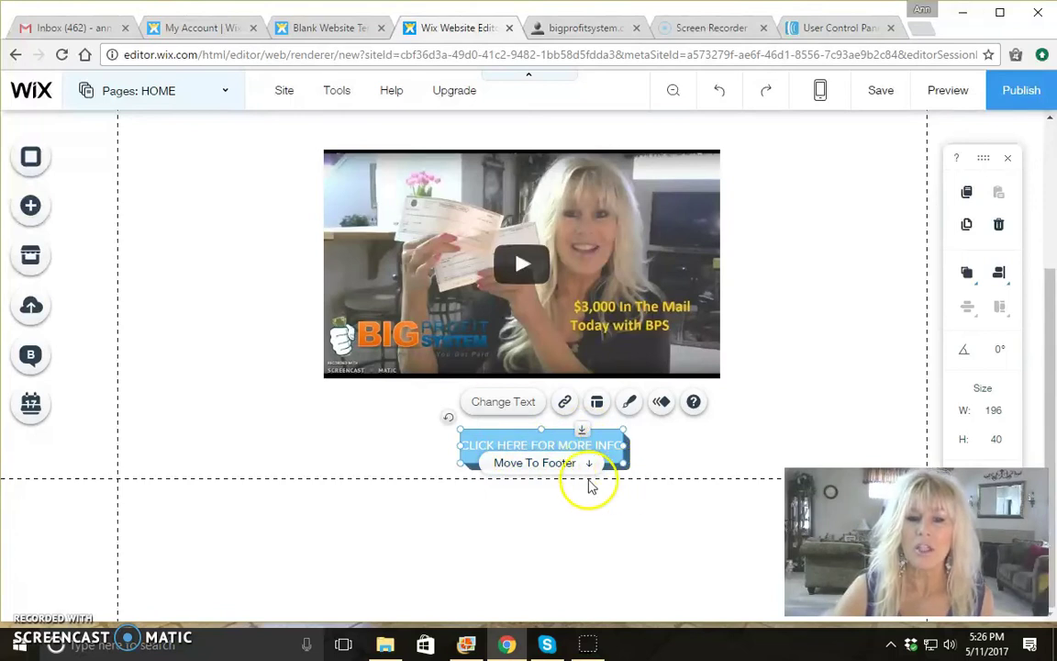
pyautogui.moveTo(461, 443); pyautogui.dragTo(305, 428)
pyautogui.moveTo(623, 445); pyautogui.dragTo(749, 440)
pyautogui.click(549, 463)
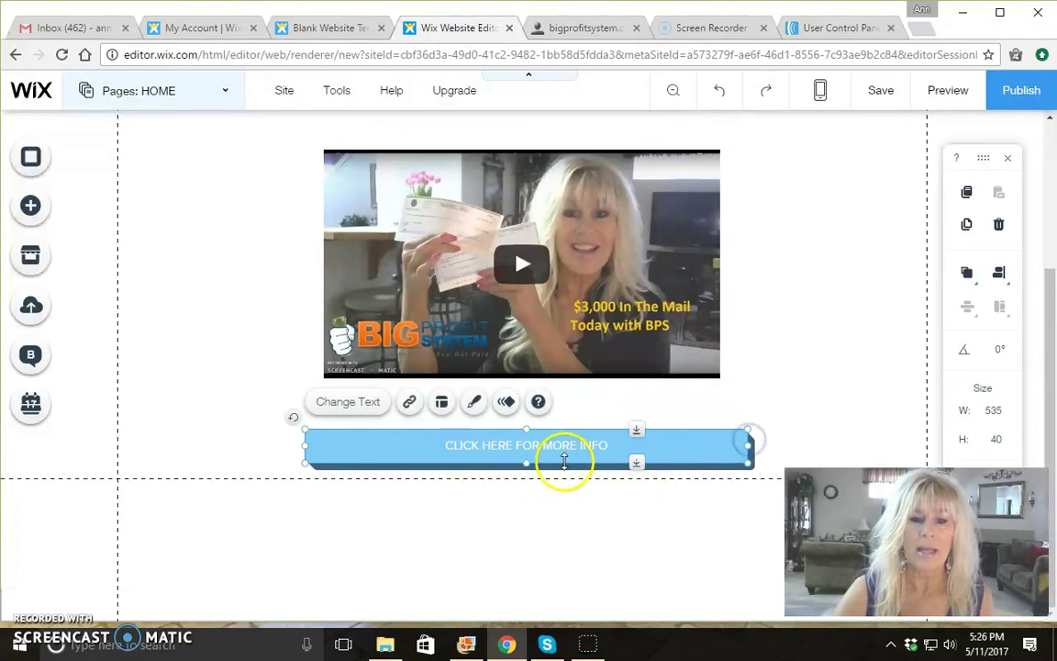
pyautogui.click(525, 487)
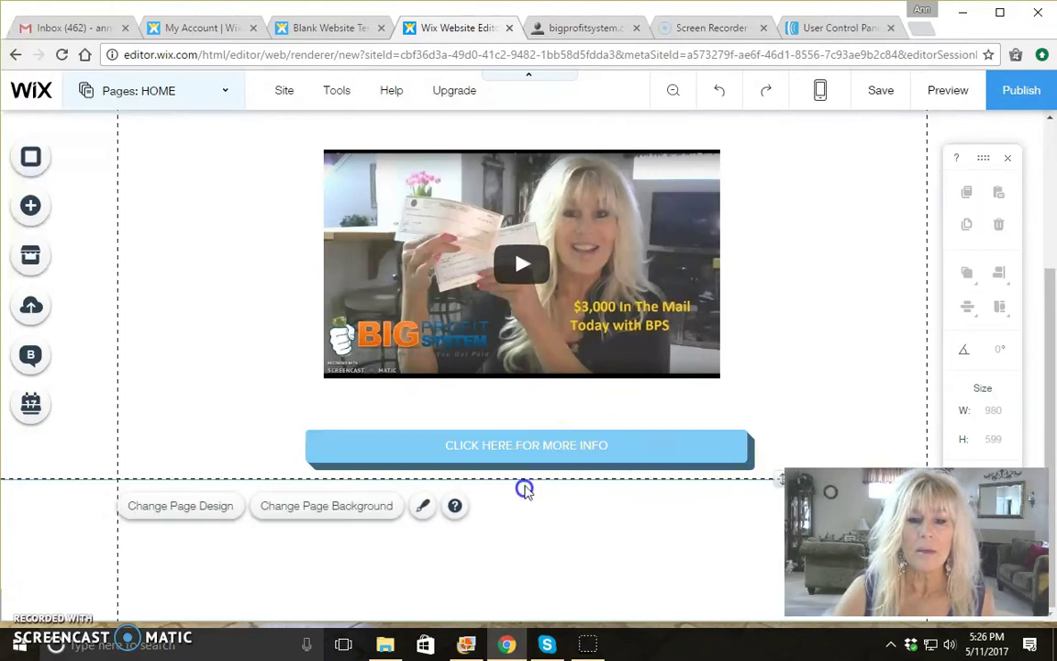
pyautogui.click(541, 466)
pyautogui.moveTo(541, 465)
pyautogui.mouseDown()
pyautogui.moveTo(540, 532)
pyautogui.moveTo(538, 497)
pyautogui.mouseUp()
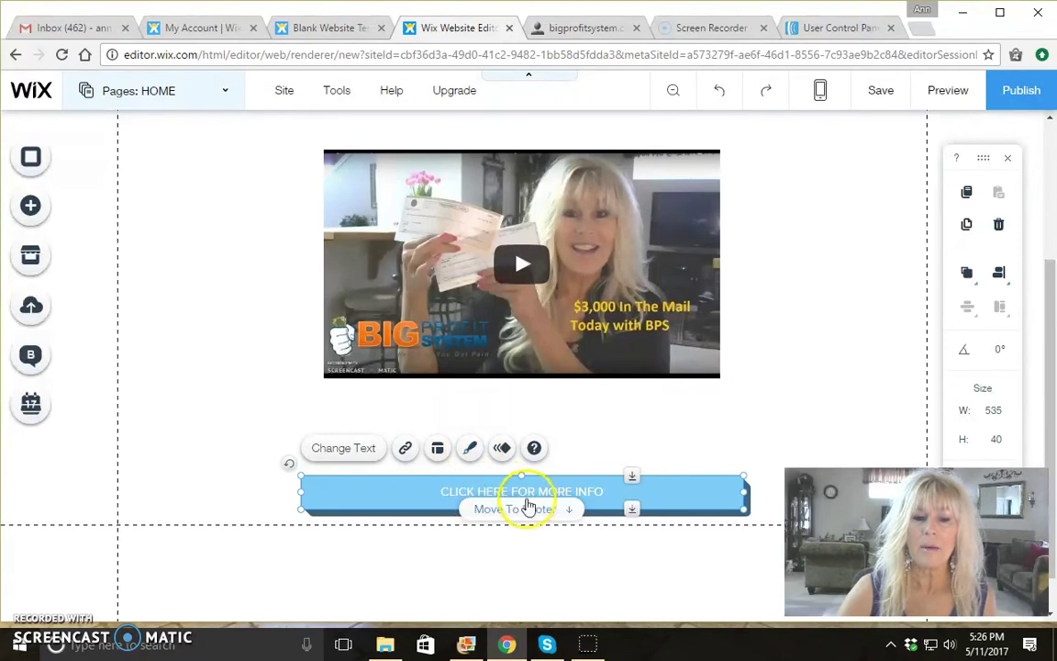
# - Customize the button's design by enlarging its text to font size 42
pyautogui.click(468, 450)
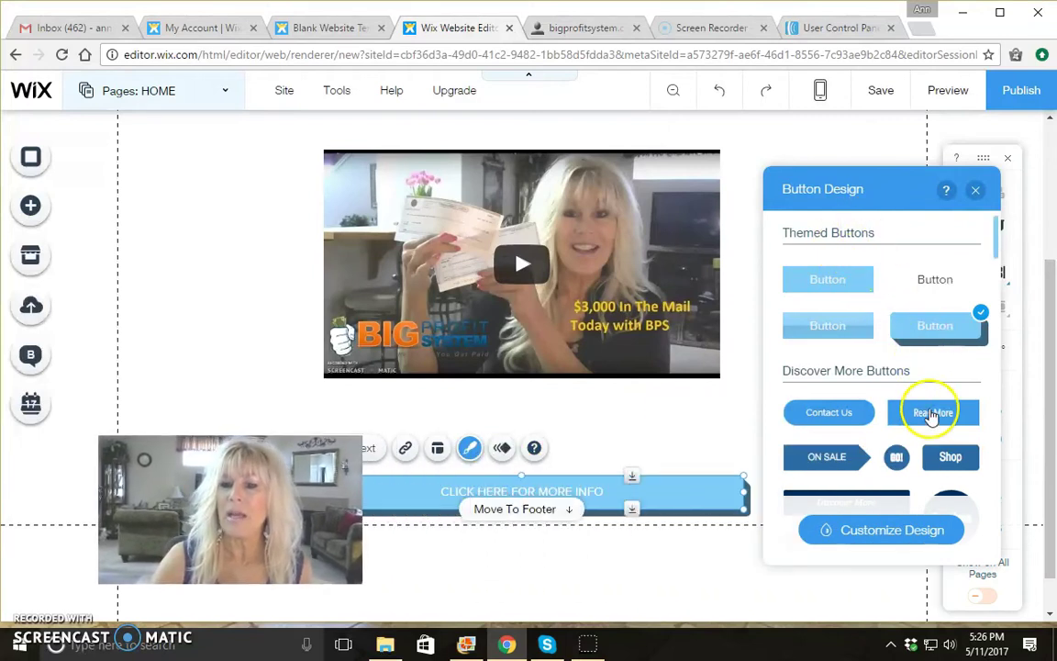
pyautogui.click(938, 456)
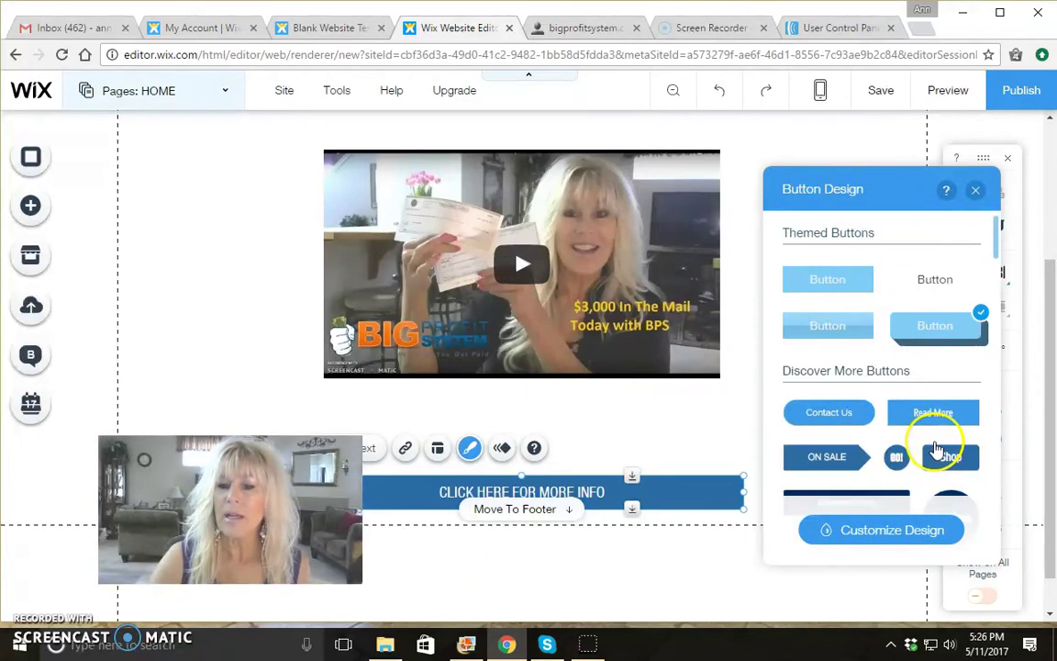
pyautogui.scroll(-1, 932, 448)
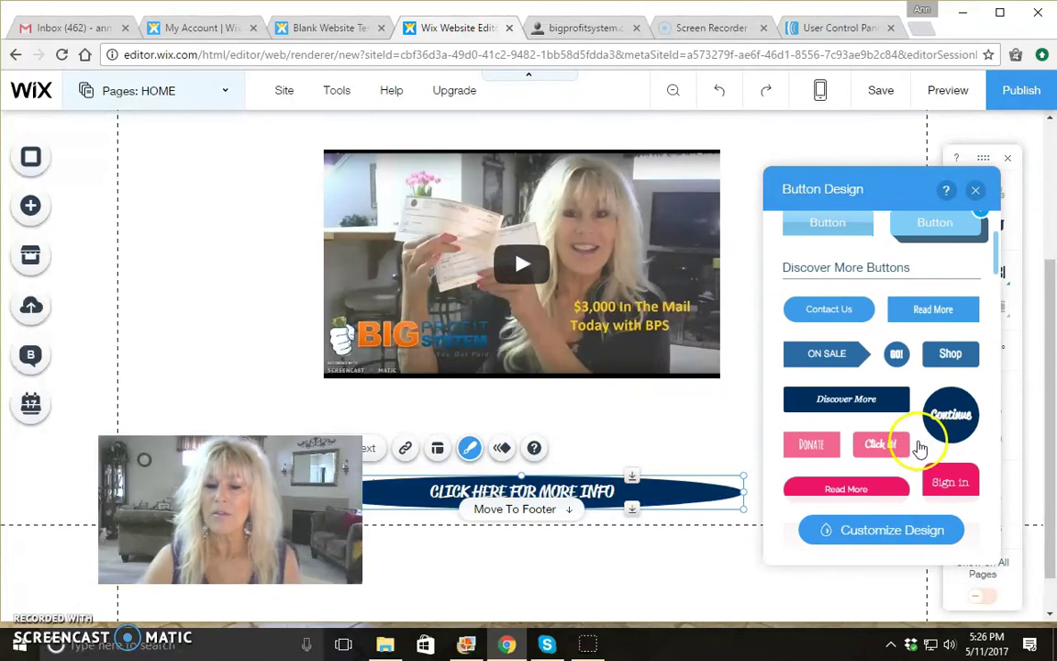
pyautogui.click(836, 444)
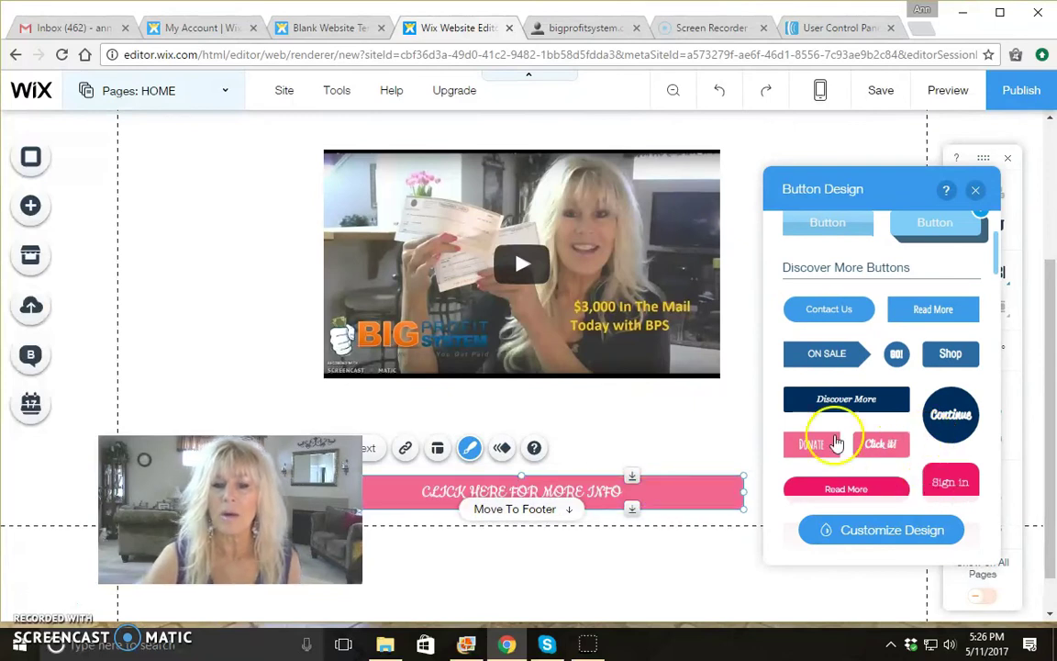
pyautogui.click(874, 532)
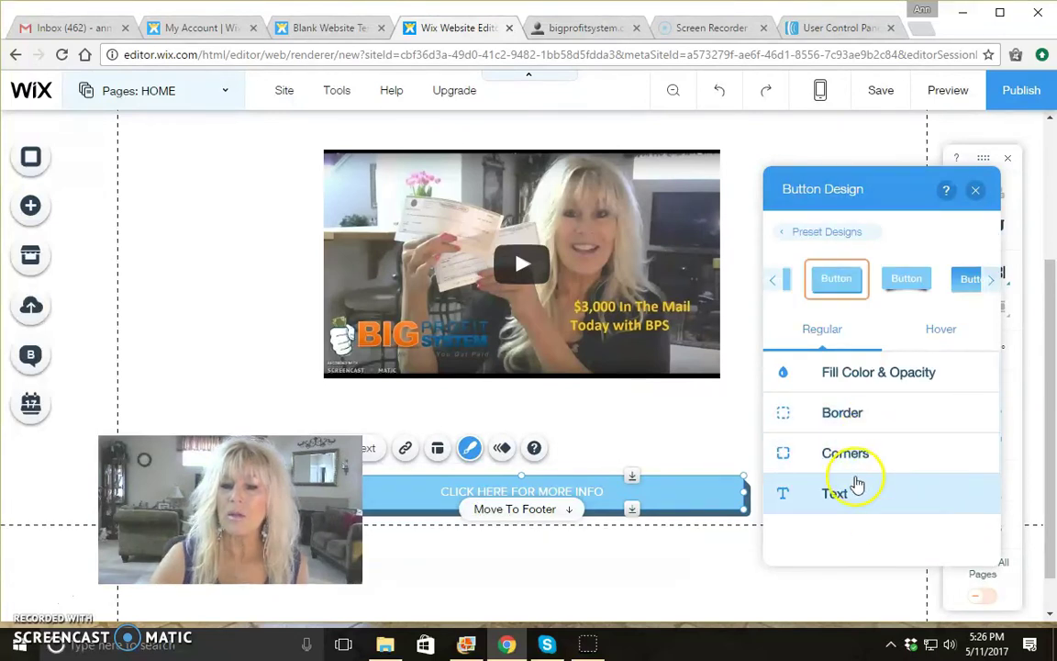
pyautogui.click(843, 494)
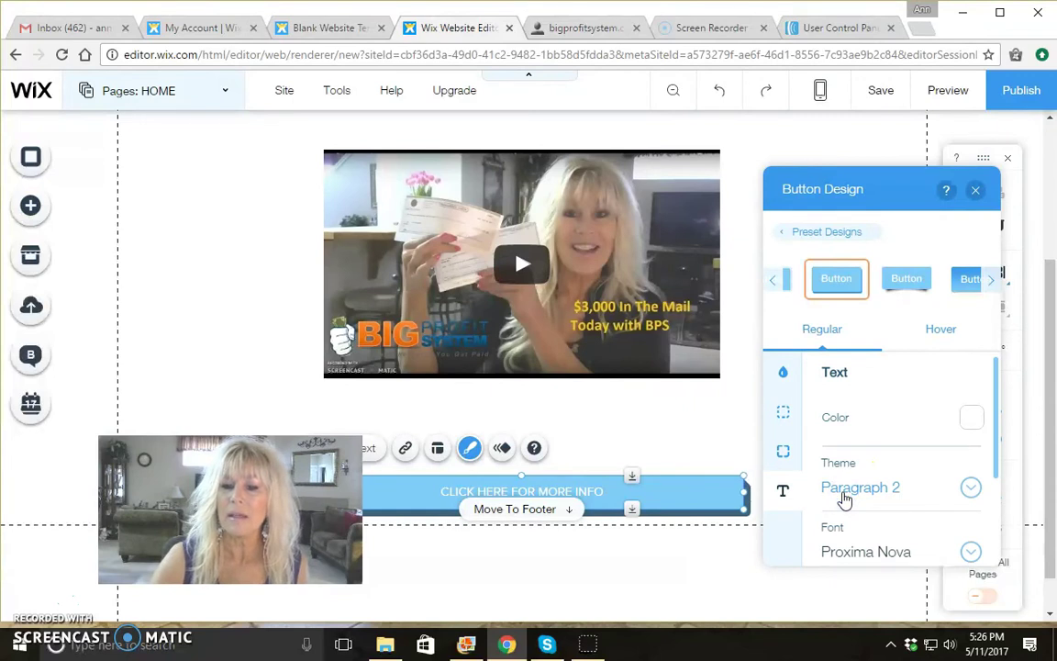
pyautogui.scroll(-3, 844, 499)
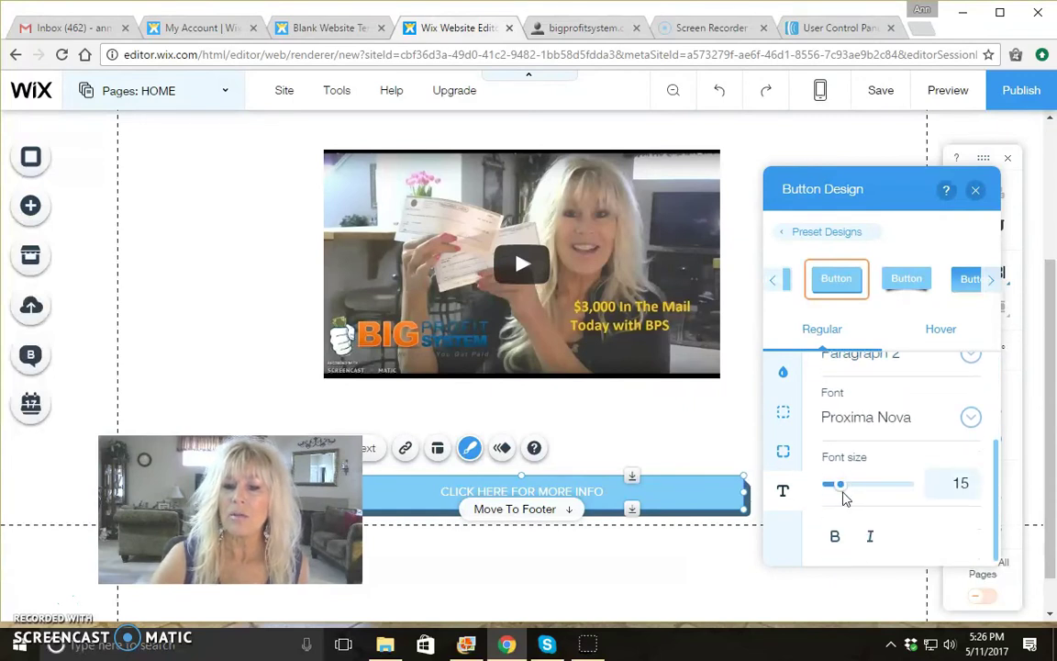
pyautogui.moveTo(841, 493); pyautogui.dragTo(867, 491)
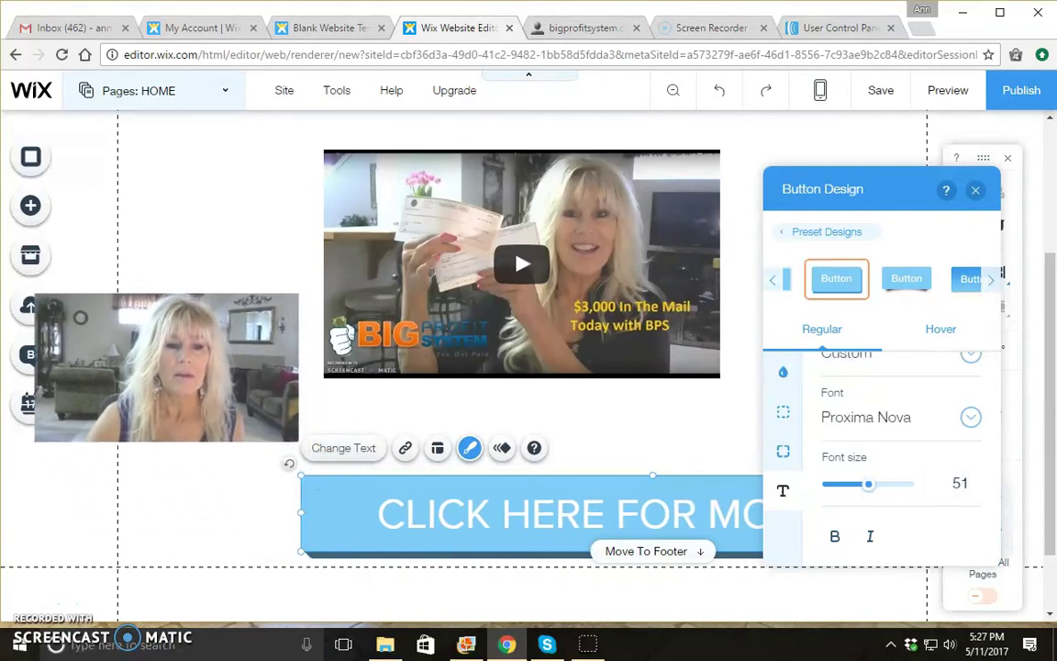
pyautogui.moveTo(872, 496)
pyautogui.mouseDown()
pyautogui.moveTo(880, 491)
pyautogui.moveTo(862, 491)
pyautogui.mouseUp()
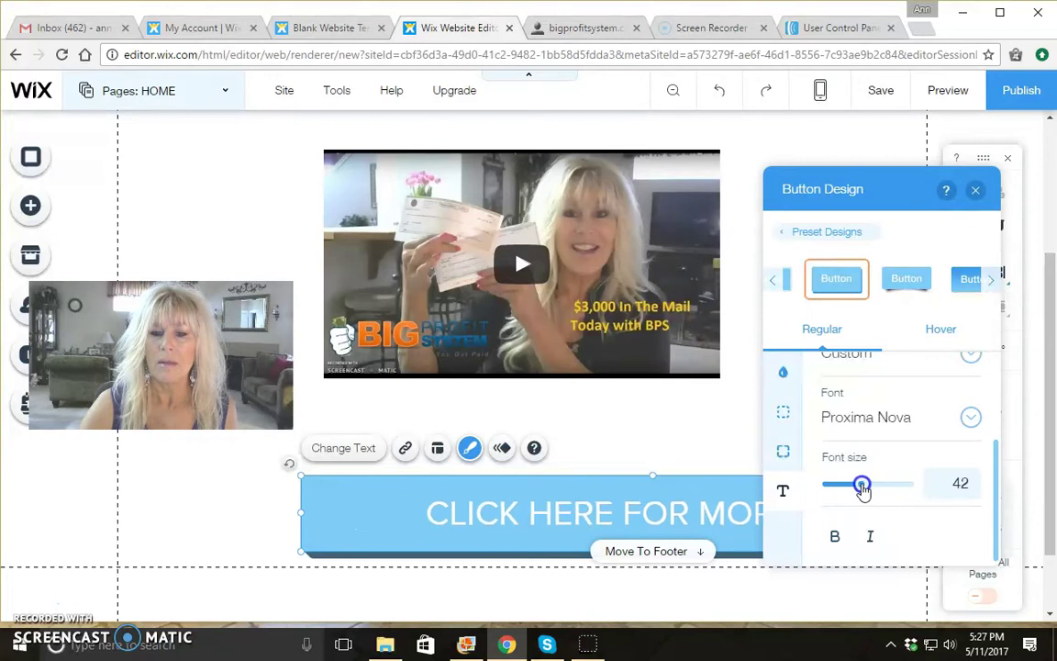
pyautogui.click(976, 191)
# - Narrow the button to about 611 px wide and place it beneath the video at about x 175, y 675
pyautogui.moveTo(708, 503); pyautogui.dragTo(581, 448)
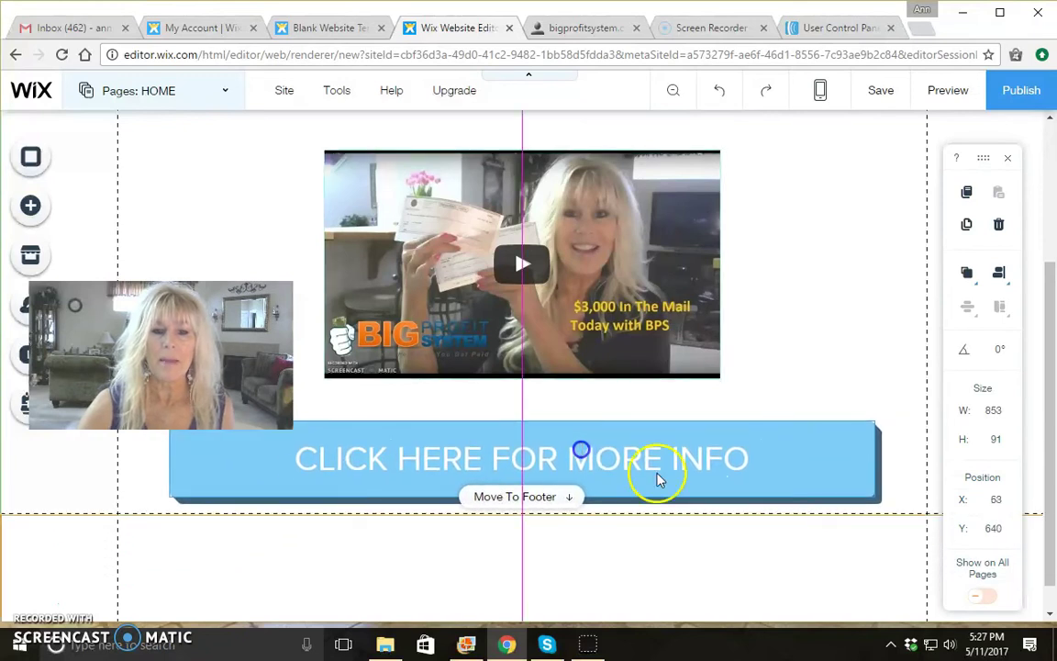
pyautogui.moveTo(875, 456); pyautogui.dragTo(675, 447)
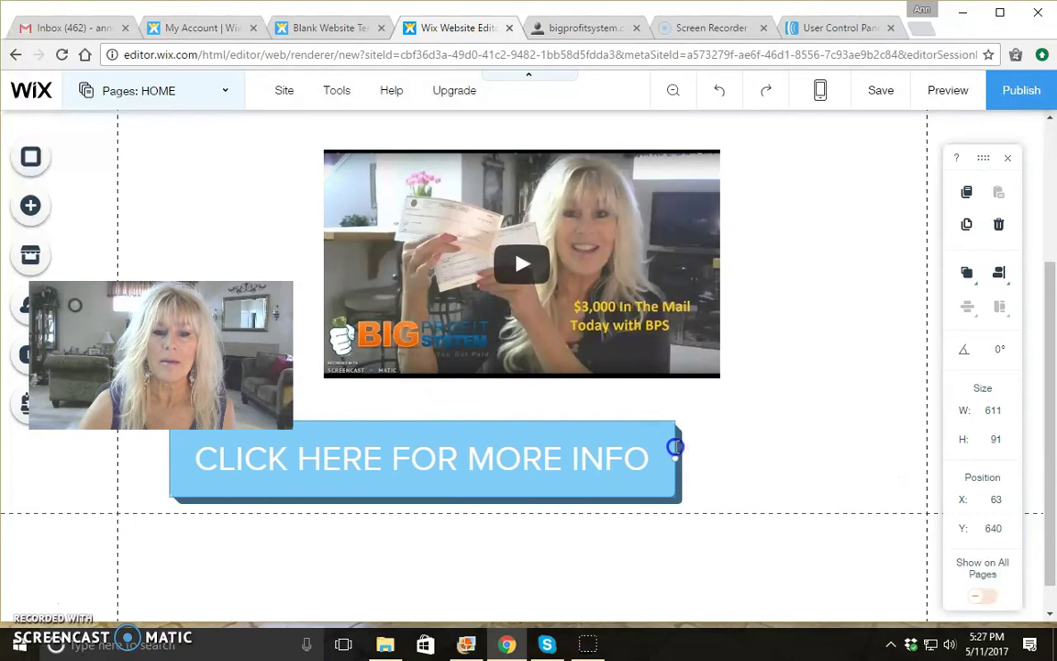
pyautogui.moveTo(550, 451); pyautogui.dragTo(636, 454)
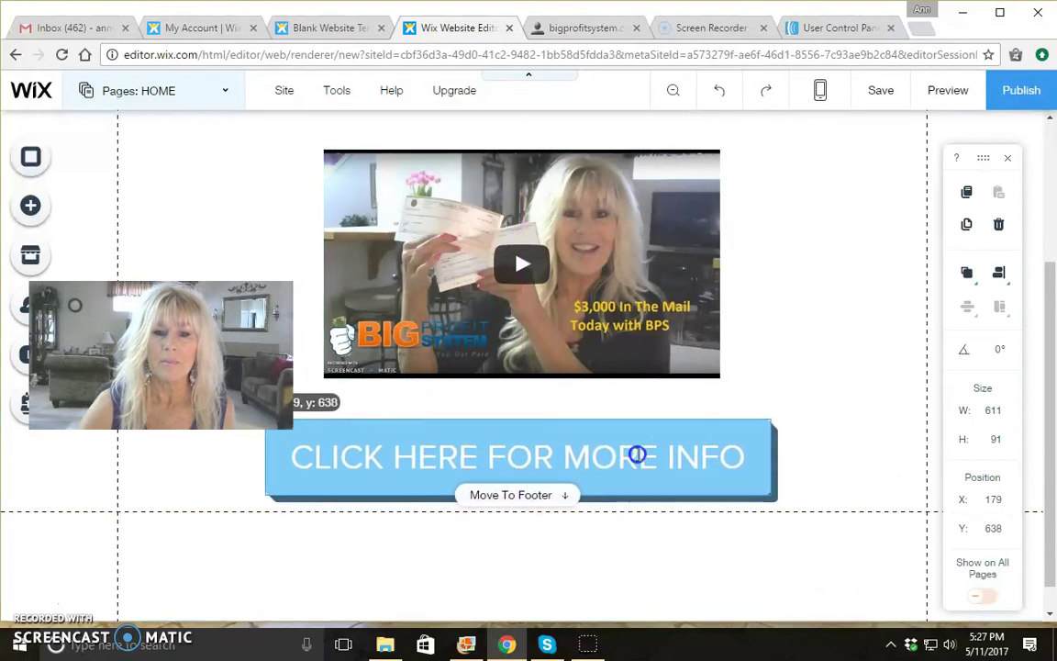
pyautogui.moveTo(545, 449); pyautogui.dragTo(541, 476)
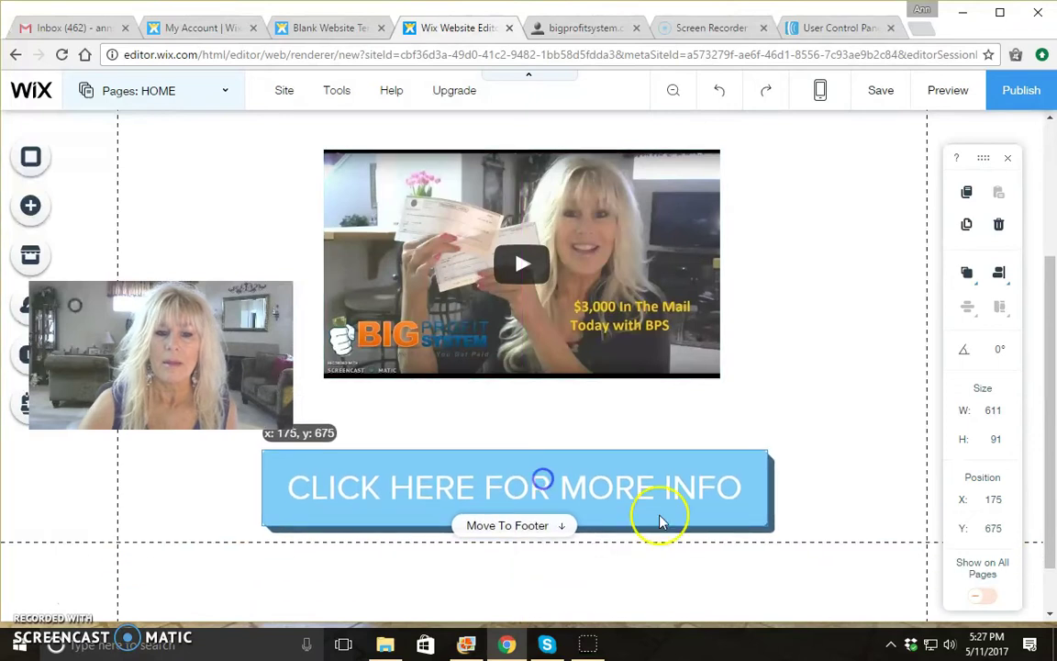
# - Upload the thurs.jpeg picture from the Pictures folder to the site's images as a choice for the page background
pyautogui.scroll(3, 827, 409)
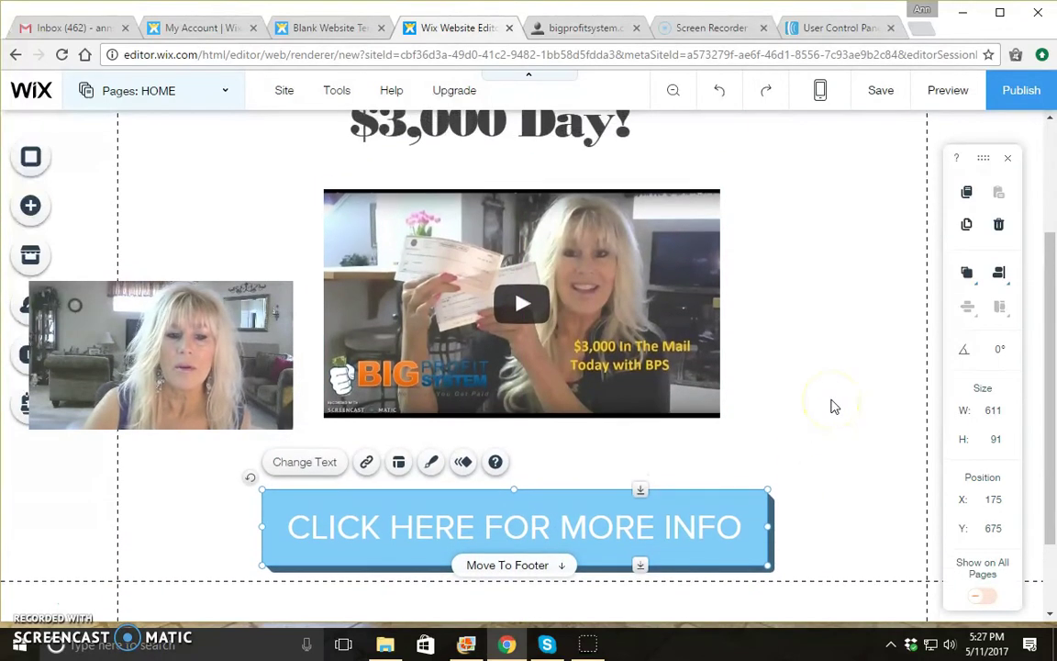
pyautogui.scroll(1, 826, 401)
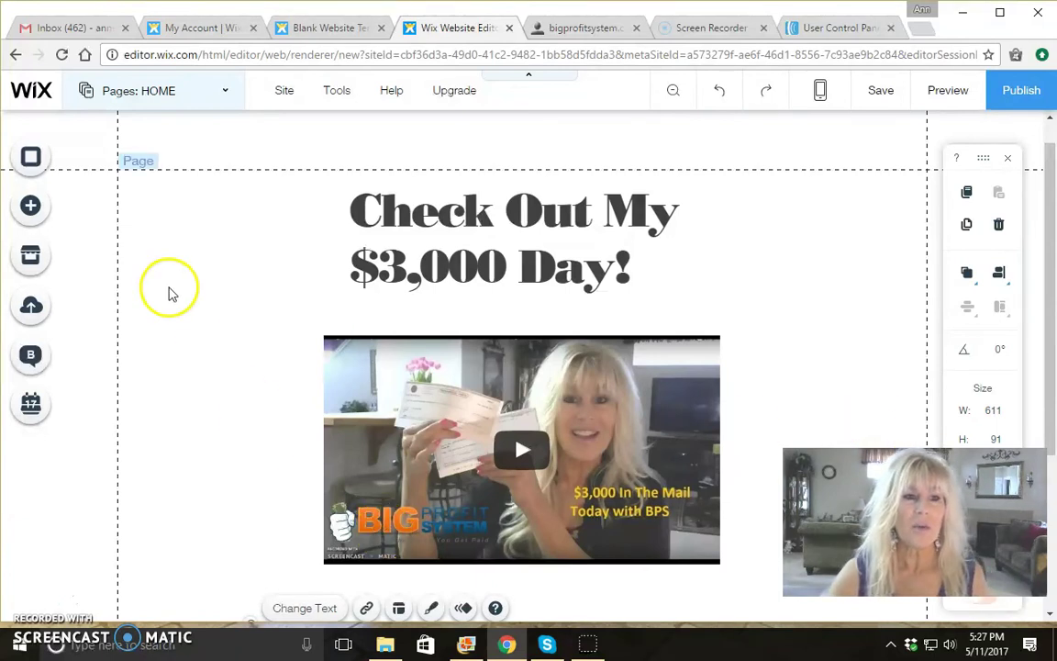
pyautogui.click(30, 158)
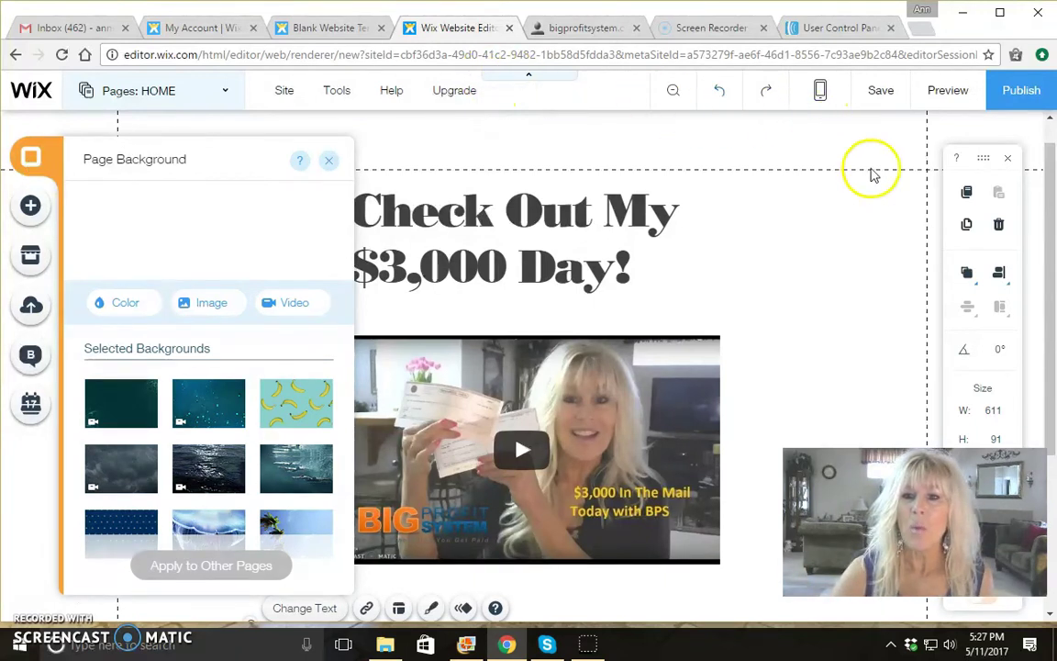
pyautogui.click(210, 307)
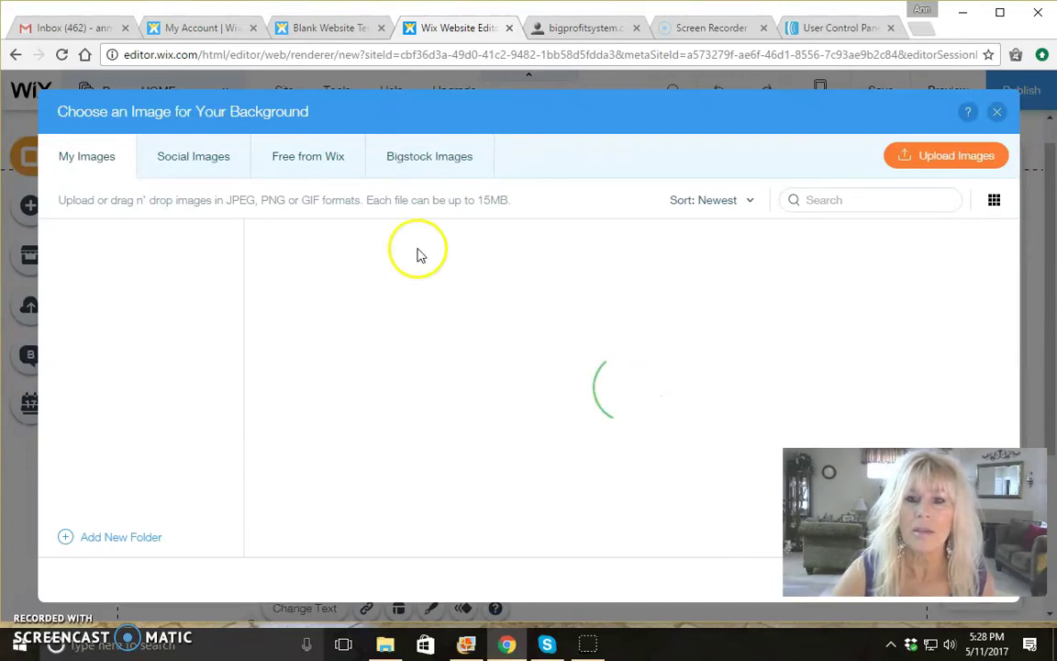
pyautogui.click(943, 160)
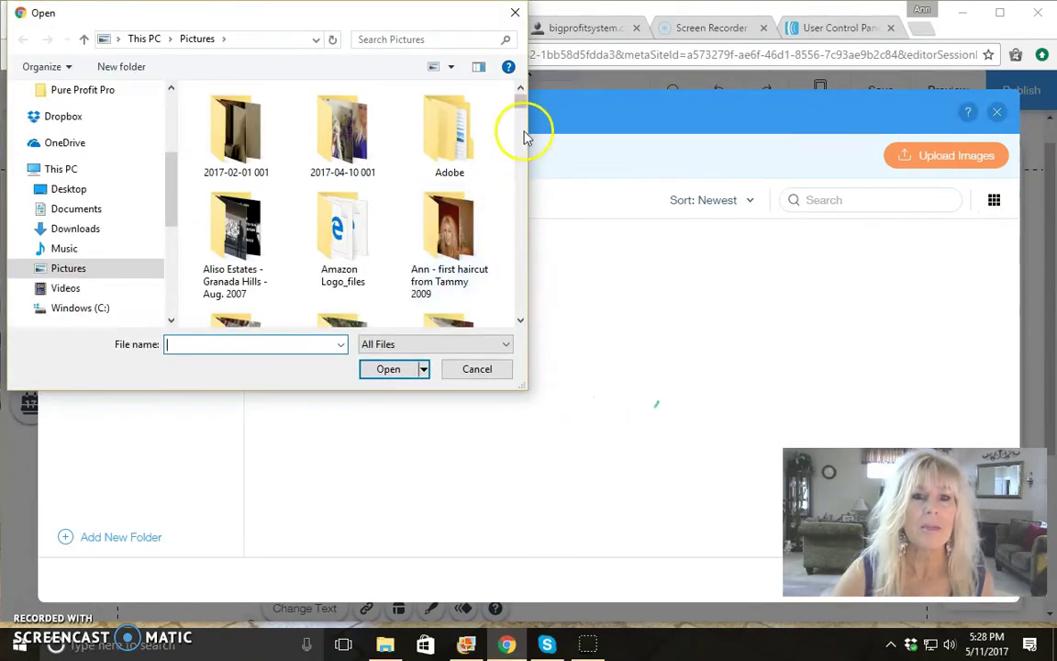
pyautogui.moveTo(521, 104); pyautogui.dragTo(531, 287)
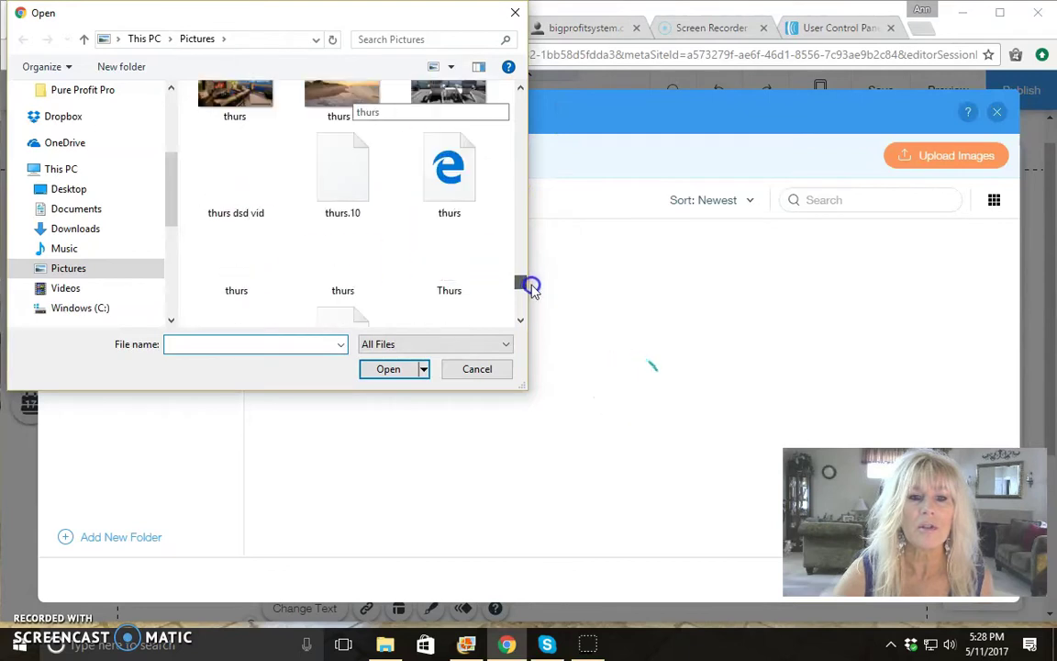
pyautogui.click(244, 256)
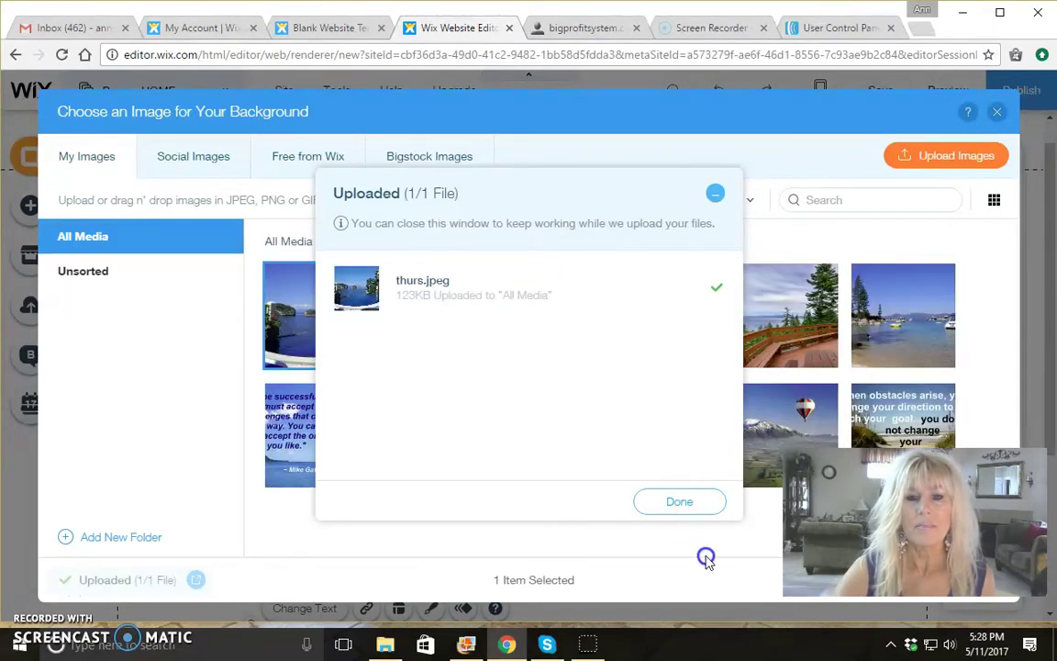
pyautogui.click(674, 503)
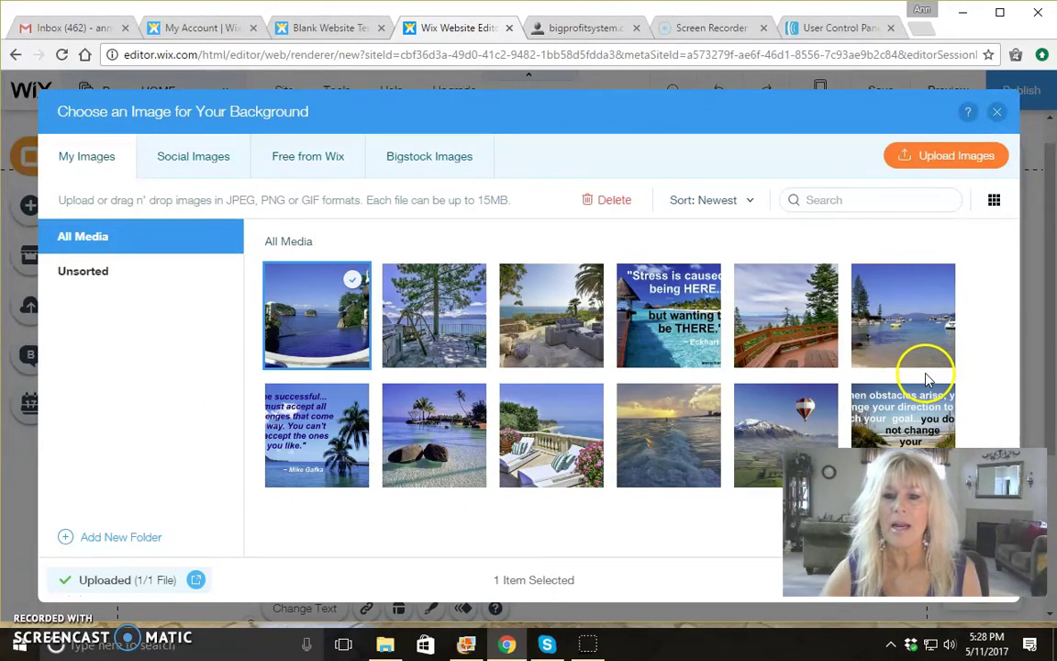
# - Apply the uploaded thurs.jpeg image as the page background and close the background settings
pyautogui.moveTo(294, 354)
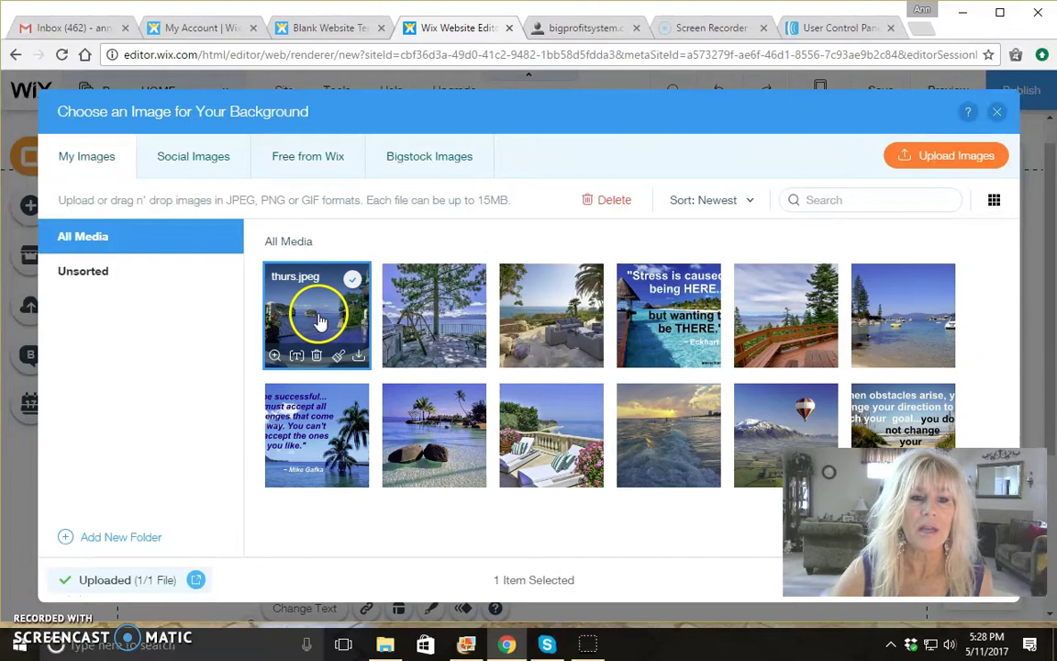
pyautogui.click(309, 323)
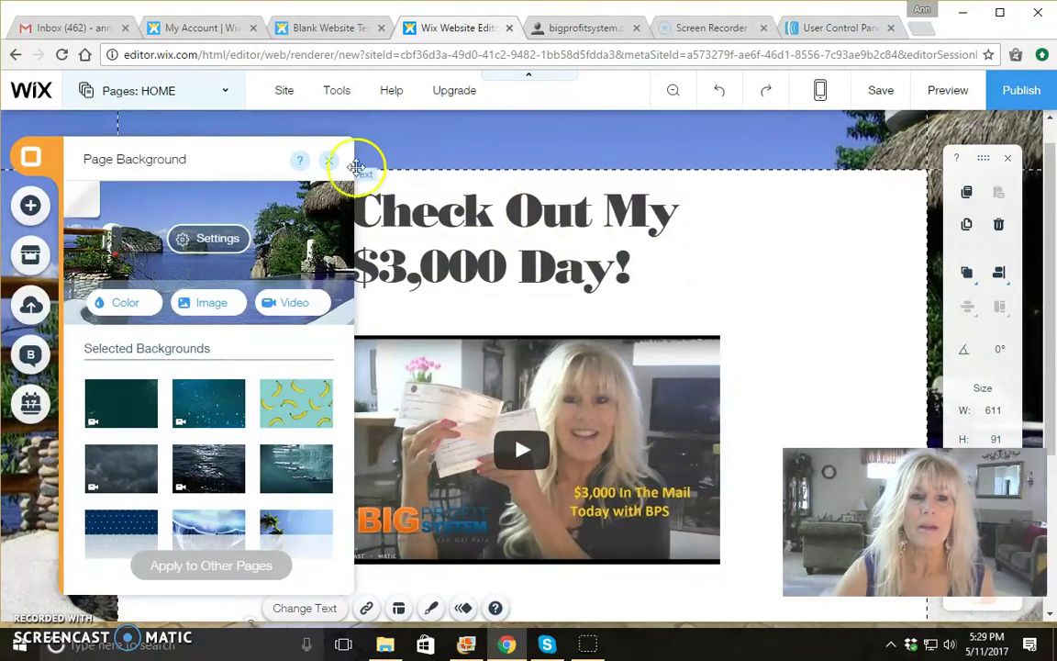
pyautogui.click(328, 163)
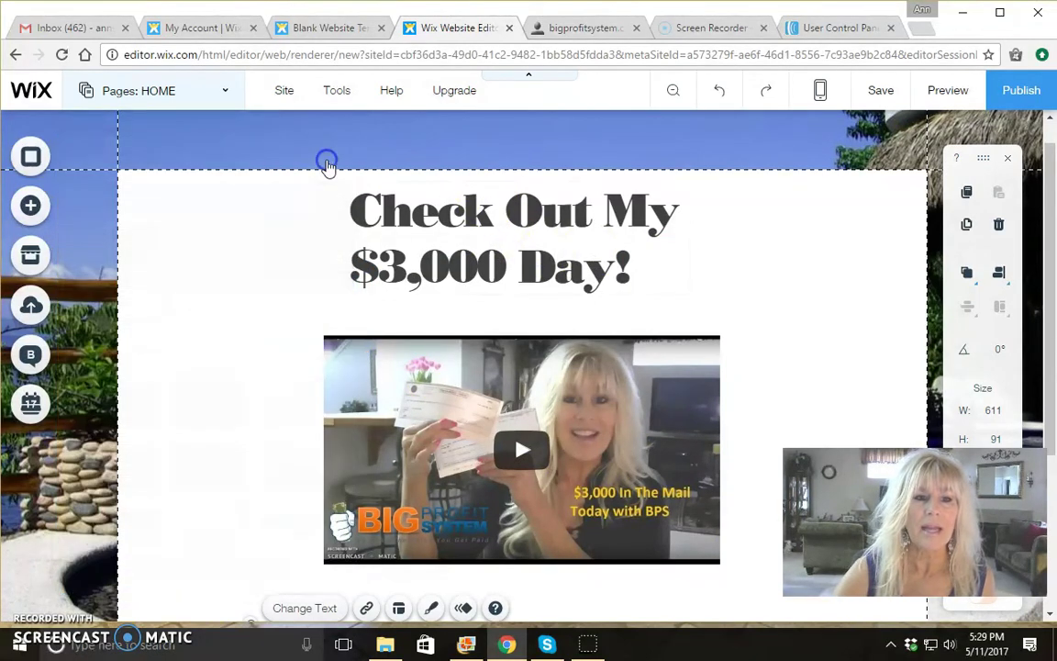
pyautogui.scroll(-1, 186, 376)
pyautogui.scroll(-2, 71, 421)
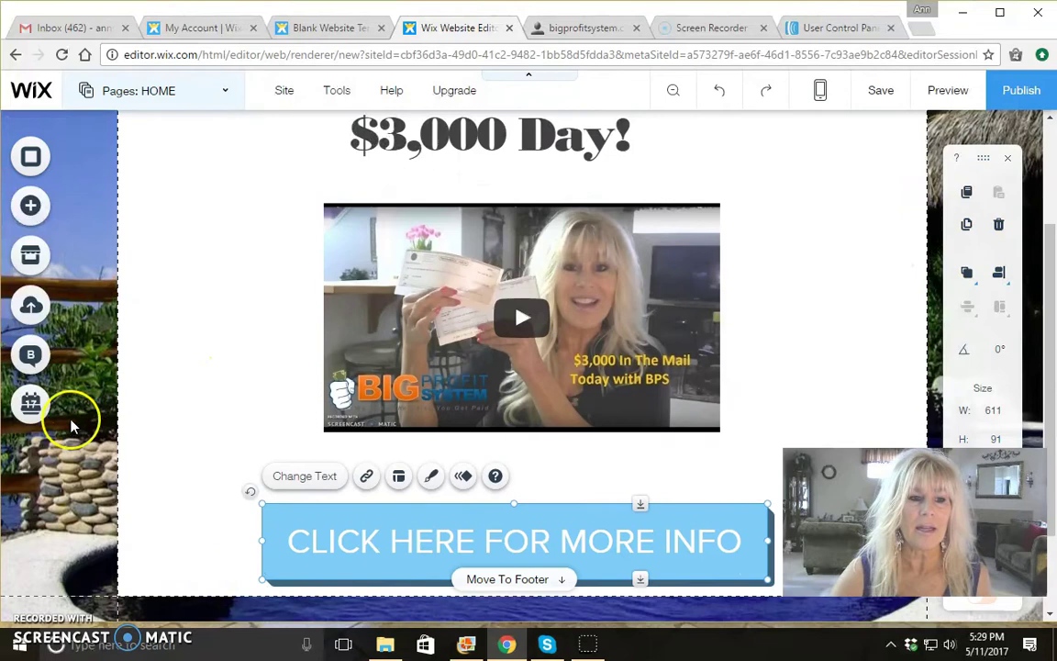
pyautogui.scroll(3, 66, 432)
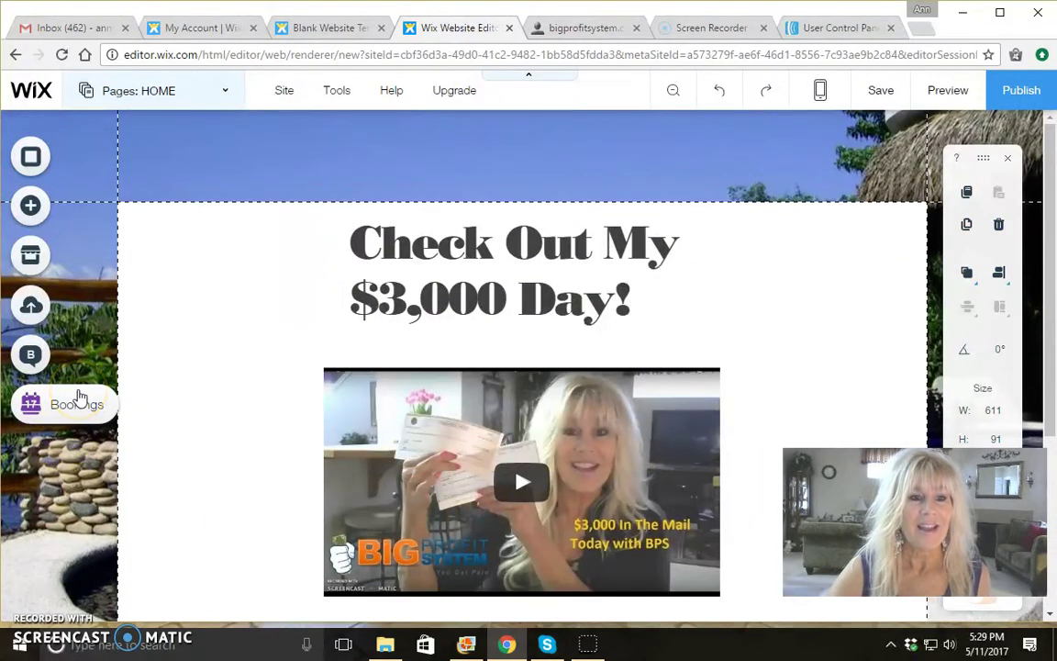
pyautogui.scroll(-2, 478, 252)
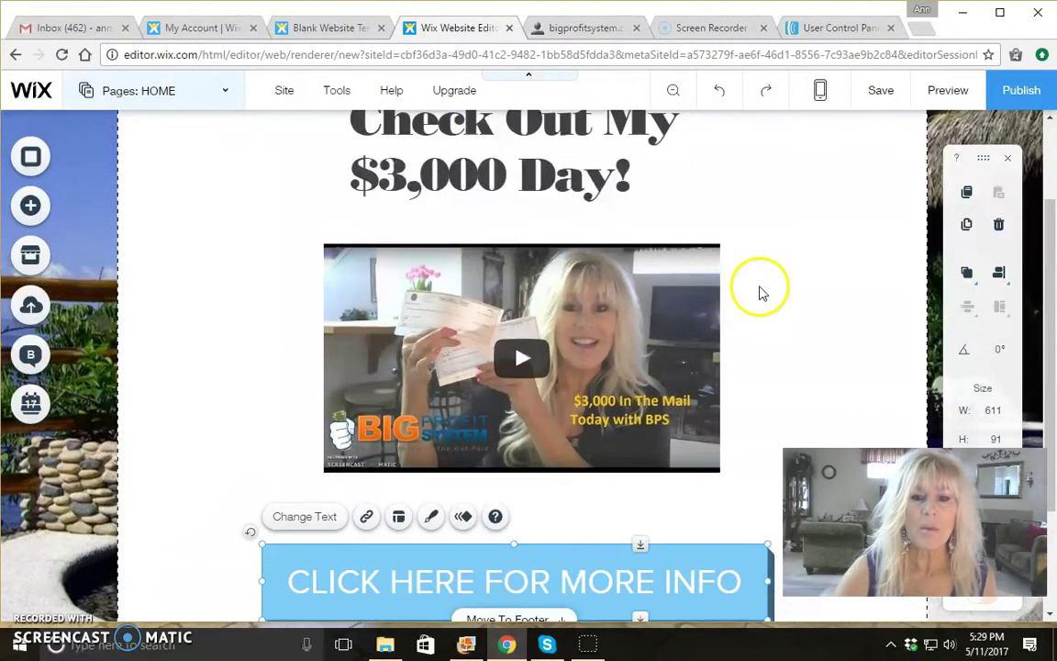
pyautogui.scroll(2, 858, 196)
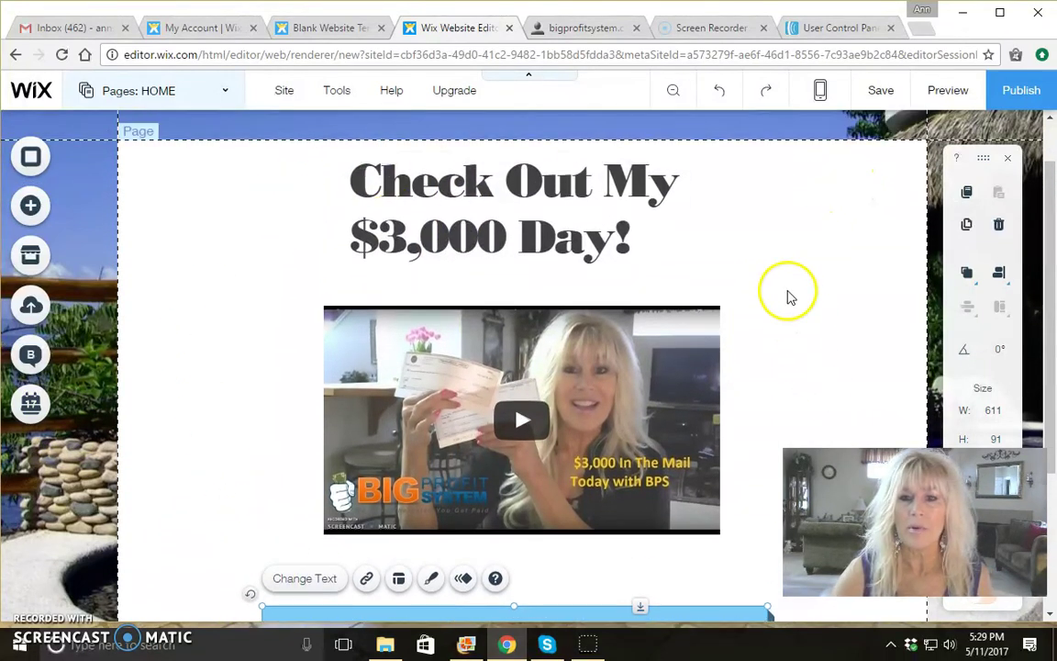
pyautogui.scroll(1, 211, 261)
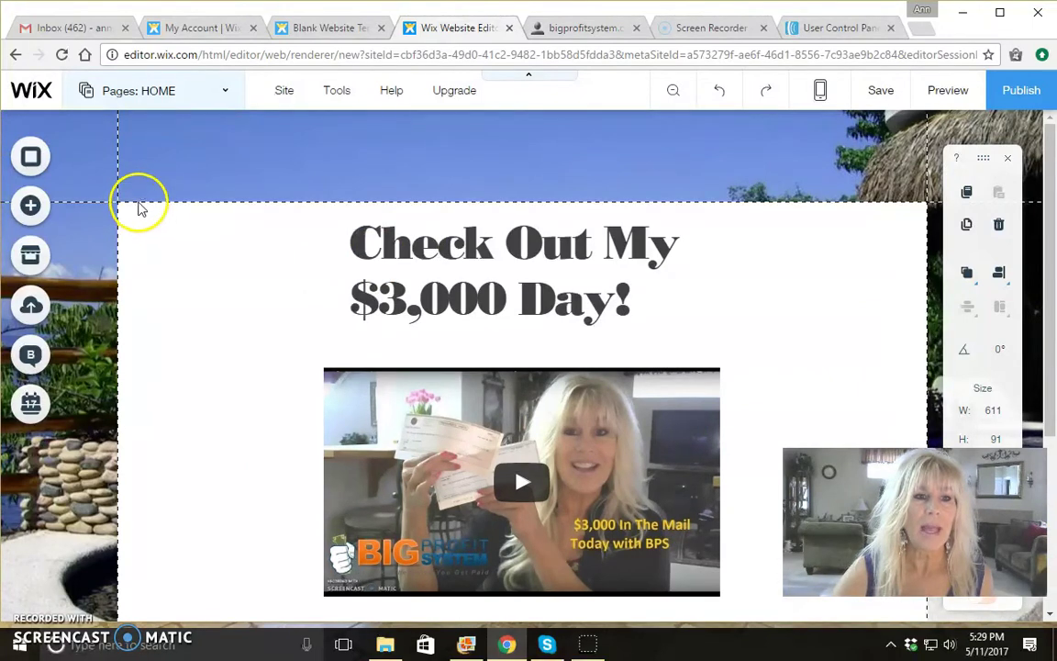
# - Change the page design of the white content area to the tan preset with the dark shadowed edge
pyautogui.click(135, 212)
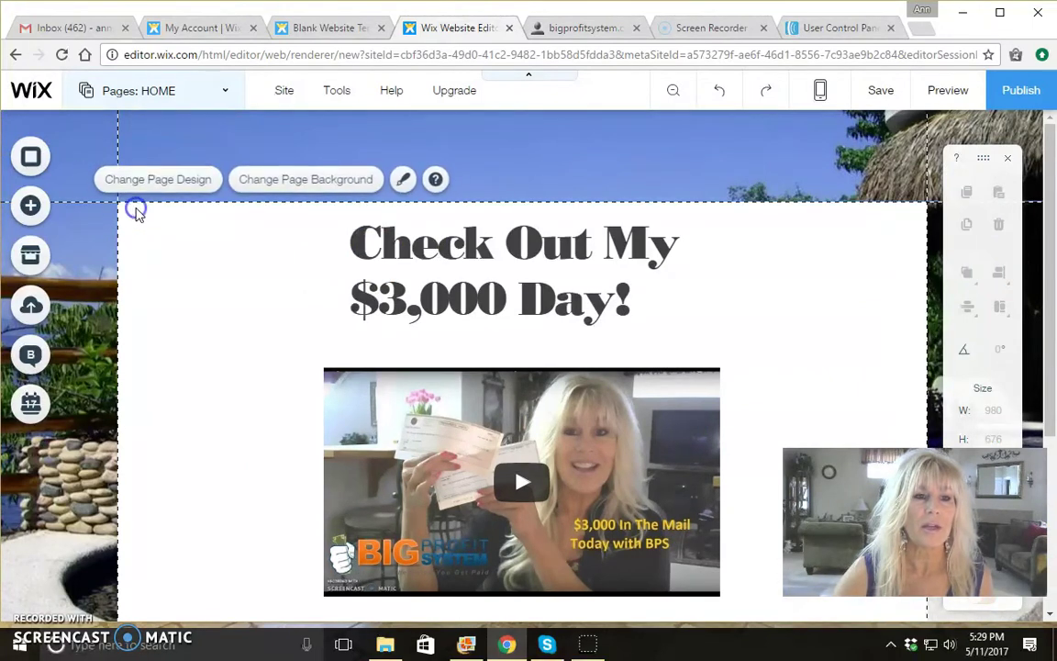
pyautogui.click(147, 189)
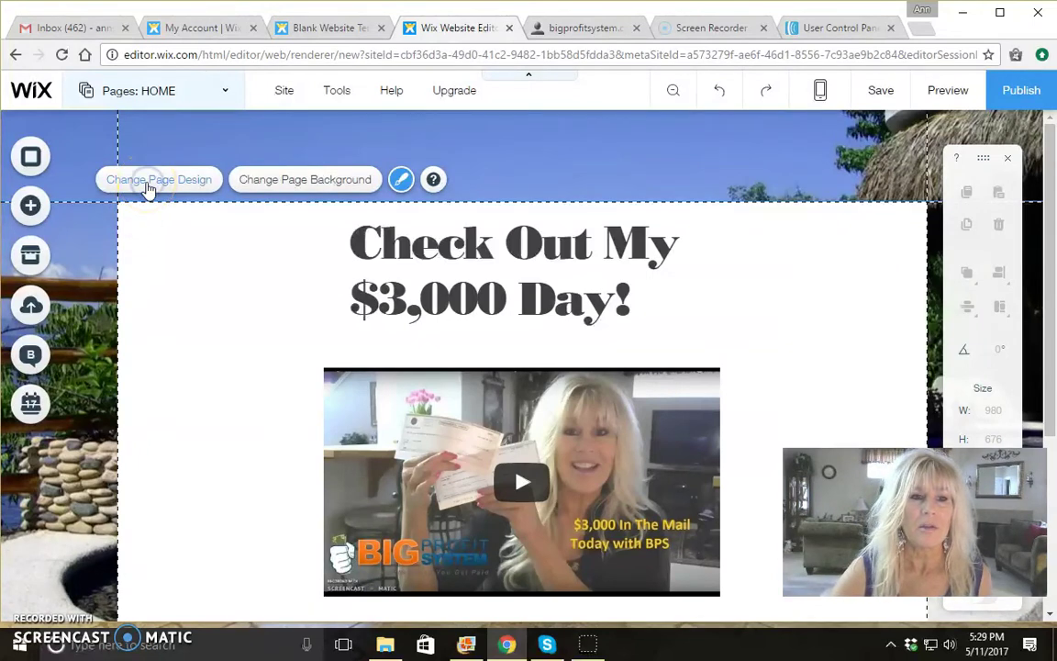
pyautogui.click(148, 188)
pyautogui.click(578, 425)
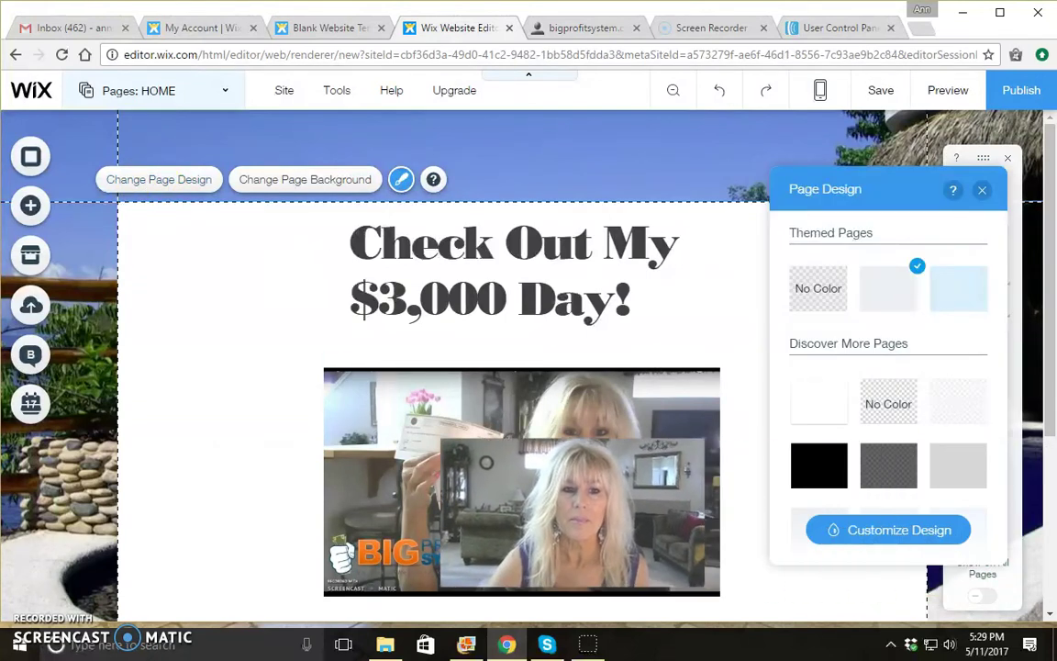
pyautogui.click(944, 405)
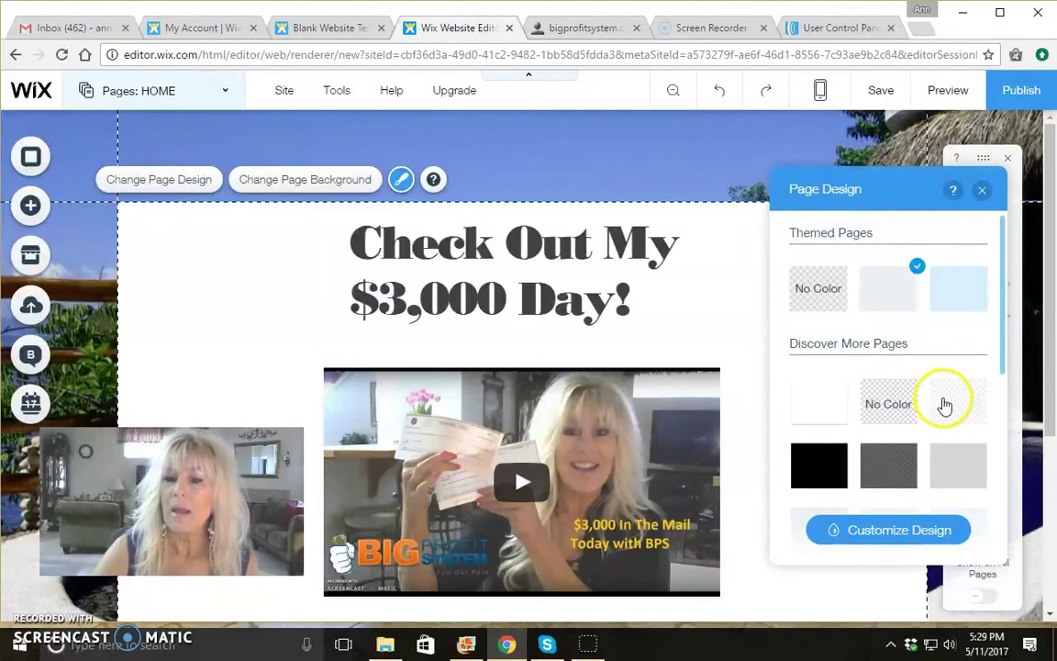
pyautogui.scroll(-5, 941, 405)
pyautogui.moveTo(1009, 449); pyautogui.dragTo(1026, 411)
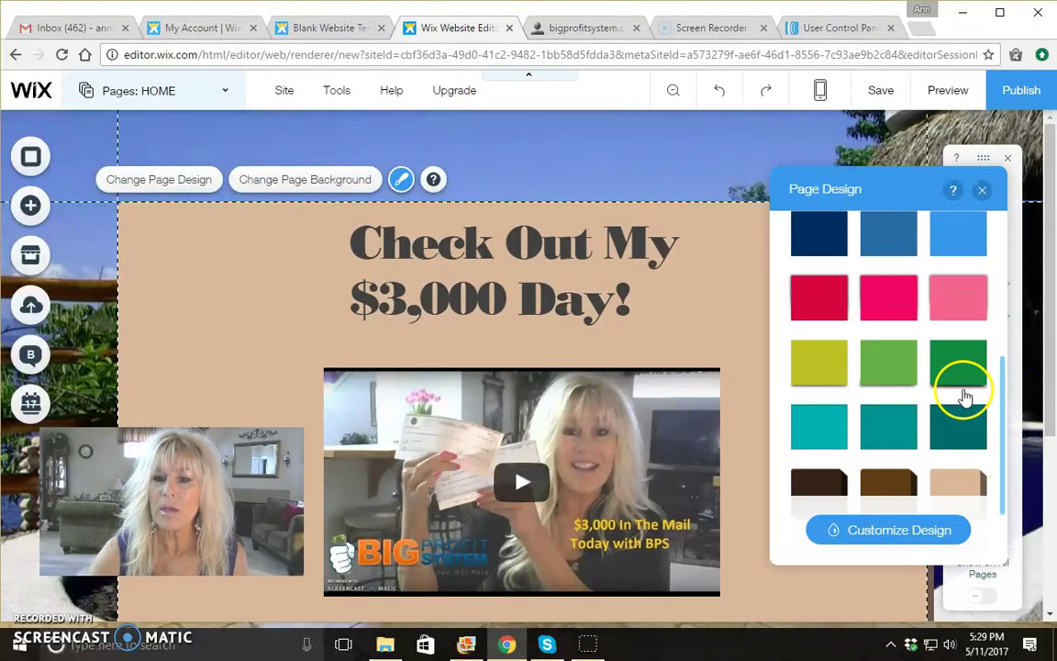
pyautogui.scroll(-1, 958, 431)
pyautogui.click(959, 404)
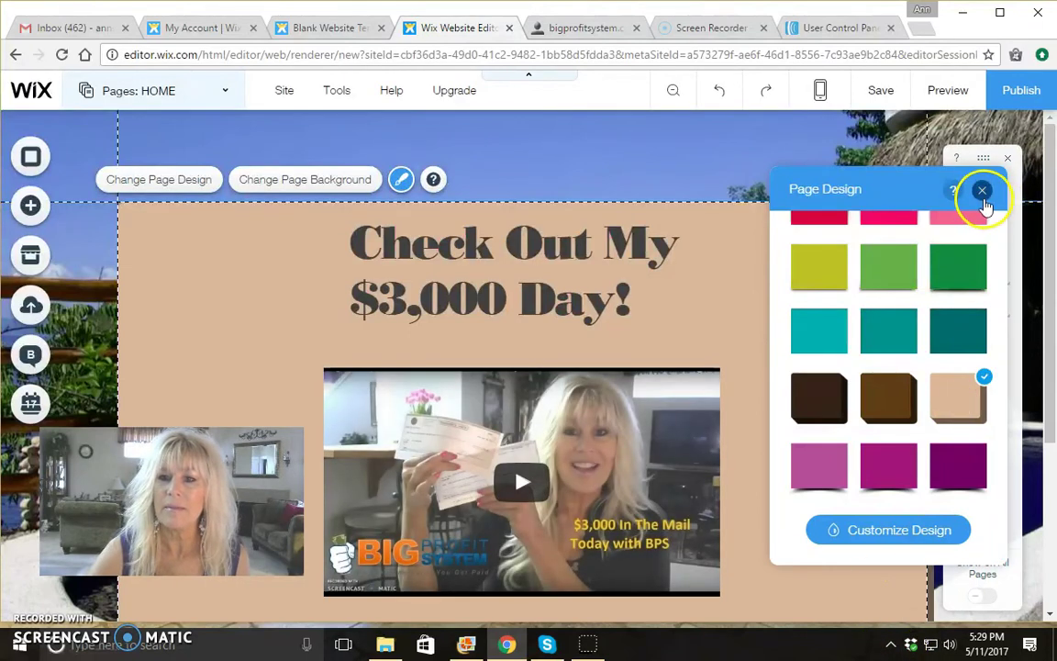
# - Close the page design settings and move the button up closer to the video, to about x 184, y 622
pyautogui.click(982, 190)
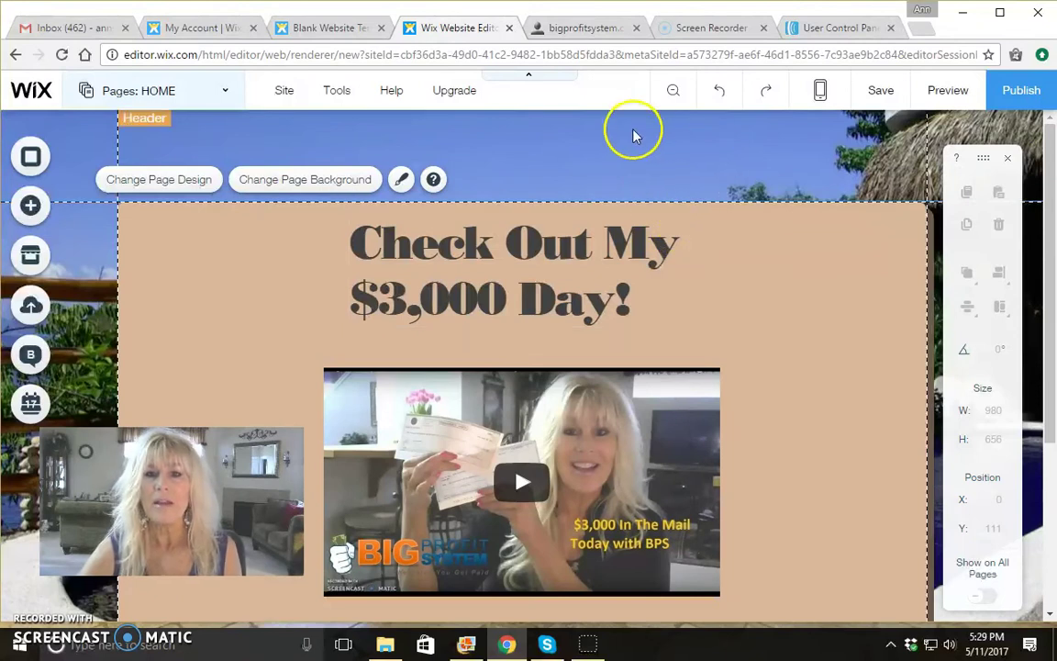
pyautogui.scroll(-3, 794, 275)
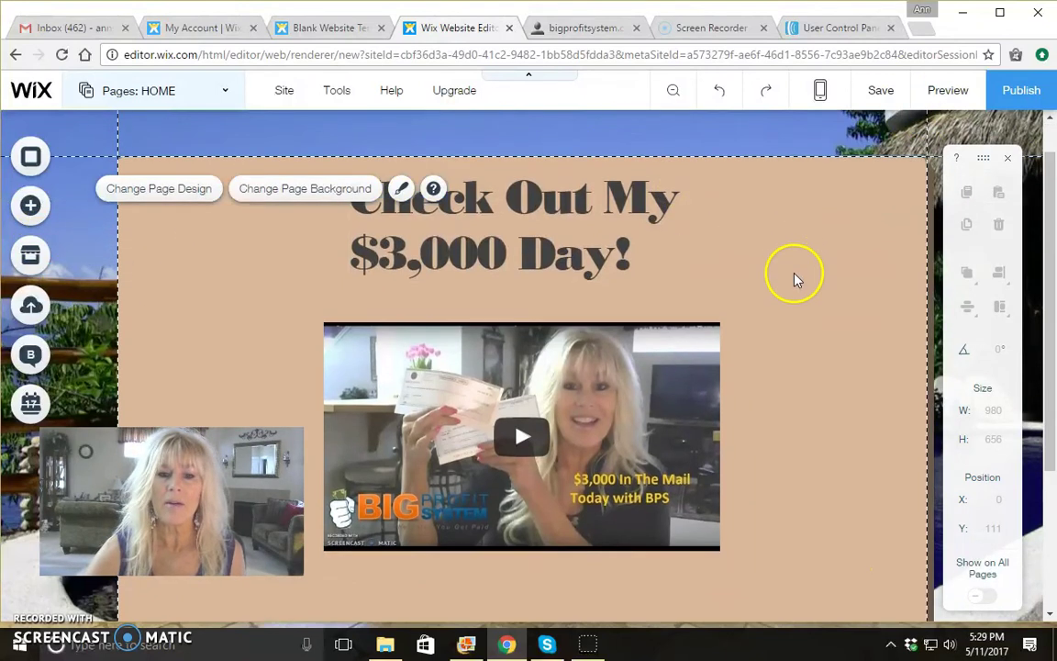
pyautogui.scroll(1, 796, 266)
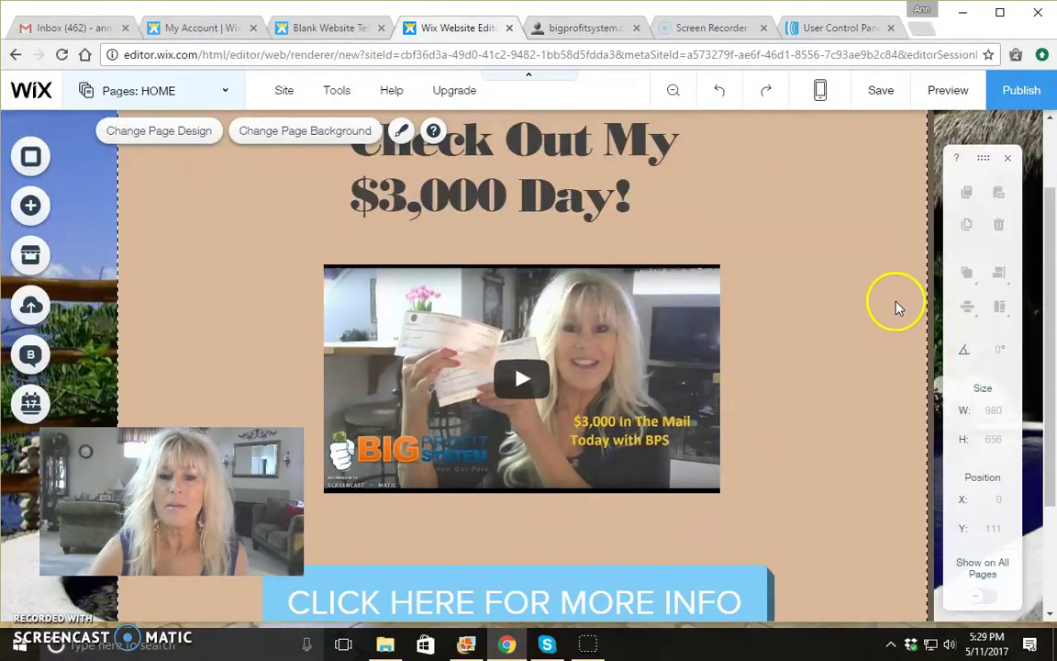
pyautogui.scroll(-2, 897, 305)
pyautogui.click(529, 461)
pyautogui.moveTo(529, 461); pyautogui.dragTo(533, 437)
# - Shrink the button to about 574 px wide and 58 px high
pyautogui.click(751, 443)
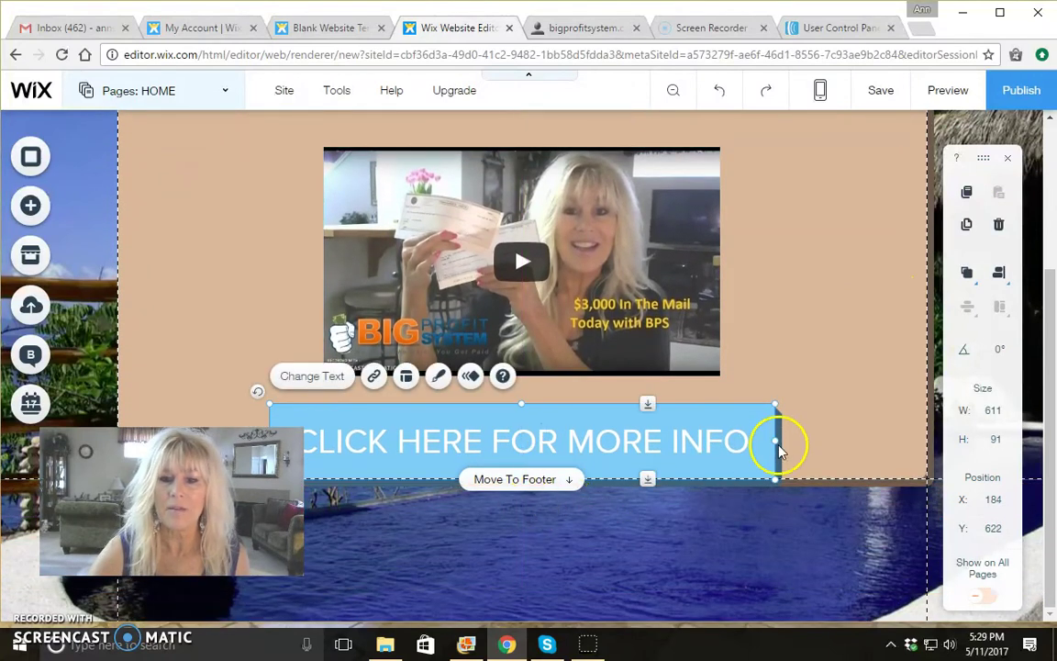
pyautogui.moveTo(776, 442); pyautogui.dragTo(743, 441)
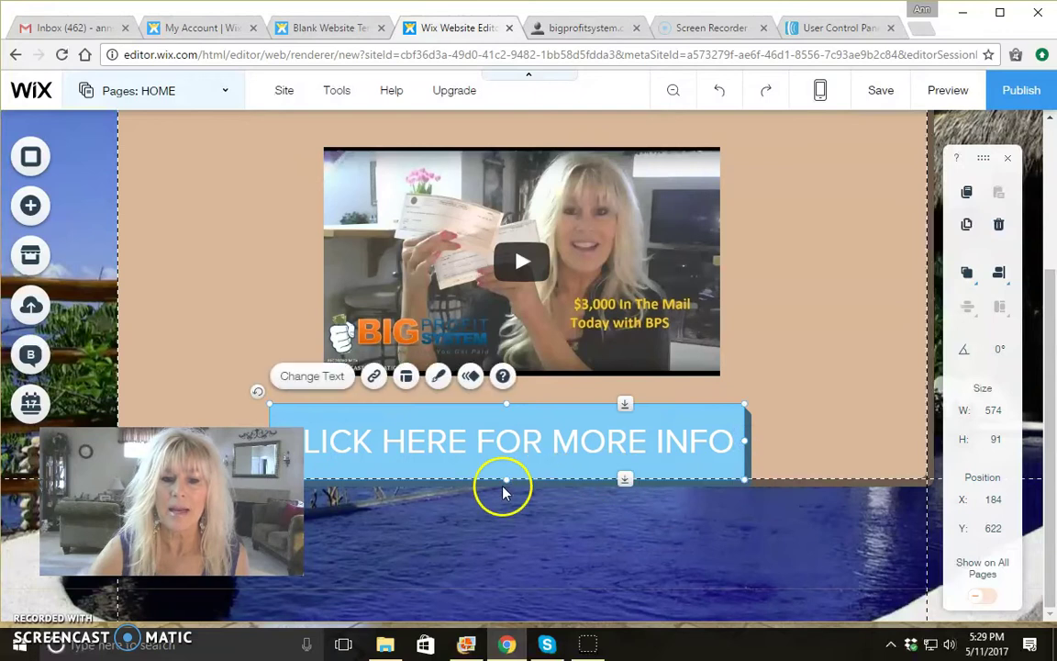
pyautogui.moveTo(505, 481)
pyautogui.mouseDown()
pyautogui.moveTo(516, 509)
pyautogui.moveTo(519, 466)
pyautogui.mouseUp()
pyautogui.click(769, 487)
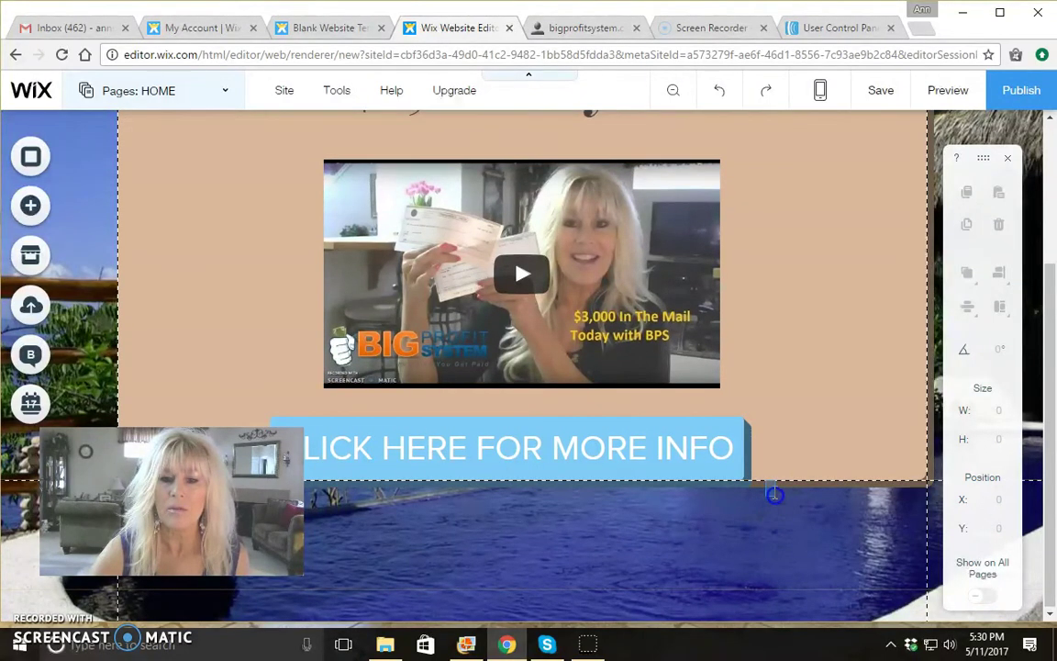
pyautogui.click(668, 442)
pyautogui.moveTo(630, 482)
pyautogui.mouseDown()
pyautogui.moveTo(630, 528)
pyautogui.moveTo(632, 458)
pyautogui.mouseUp()
# - Move the button below the tan page area into the footer, at about x 200, y 640
pyautogui.moveTo(503, 441); pyautogui.dragTo(526, 481)
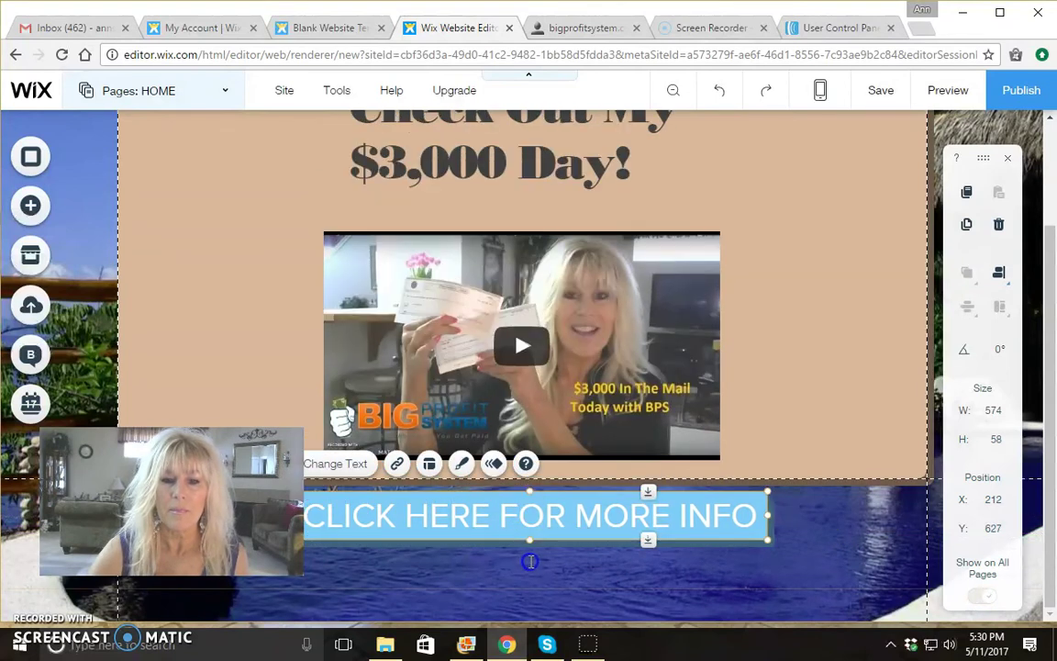
pyautogui.click(544, 521)
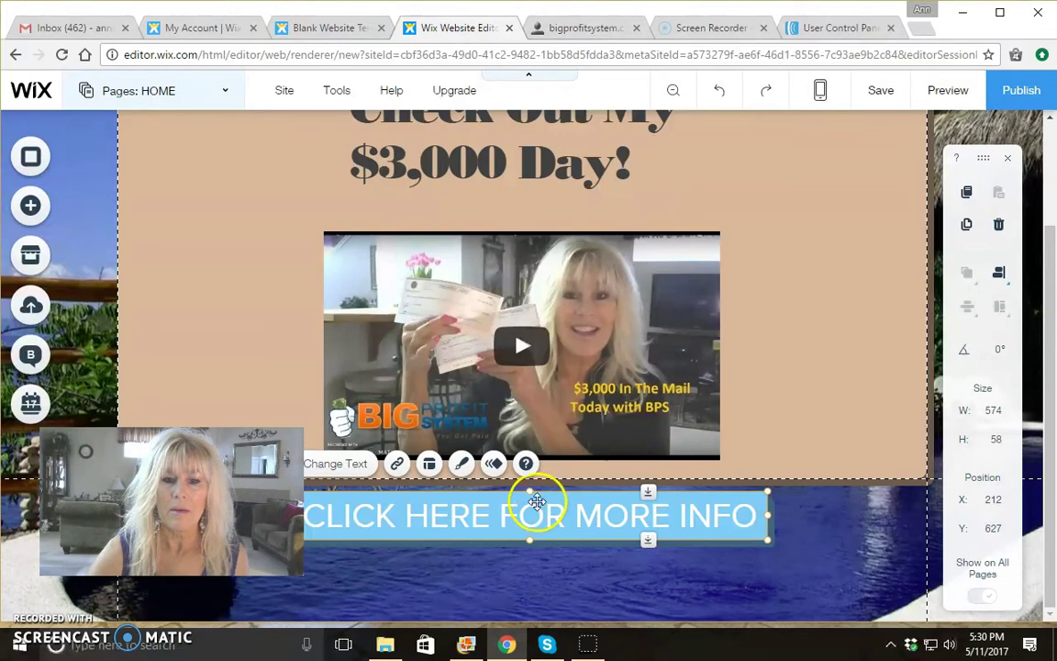
pyautogui.moveTo(537, 518)
pyautogui.mouseDown()
pyautogui.moveTo(542, 425)
pyautogui.moveTo(538, 536)
pyautogui.moveTo(525, 525)
pyautogui.mouseUp()
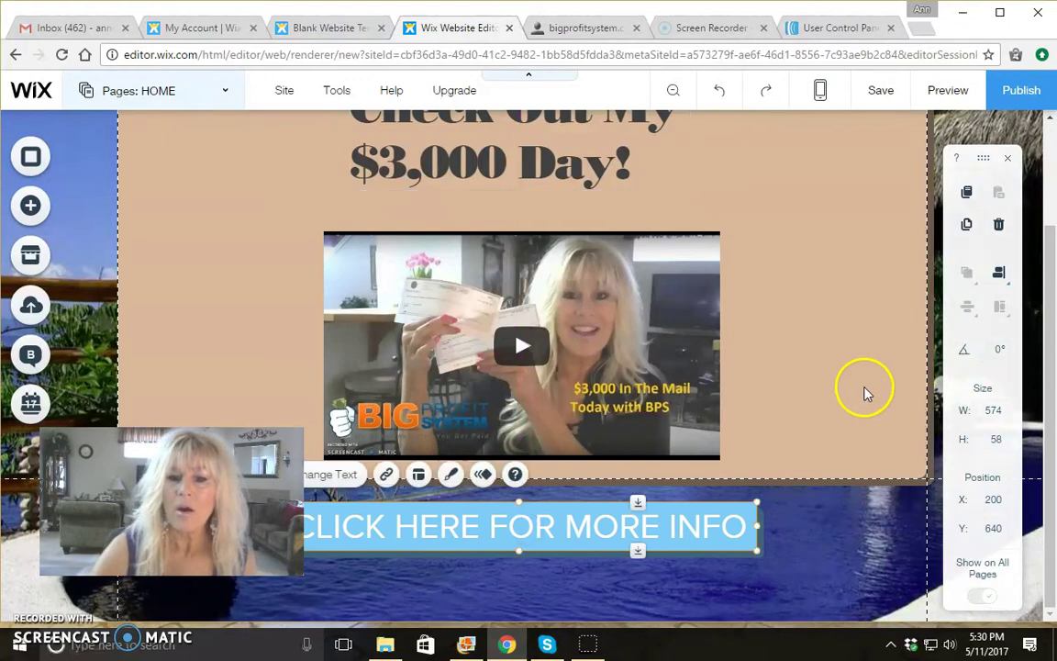
pyautogui.scroll(1, 855, 390)
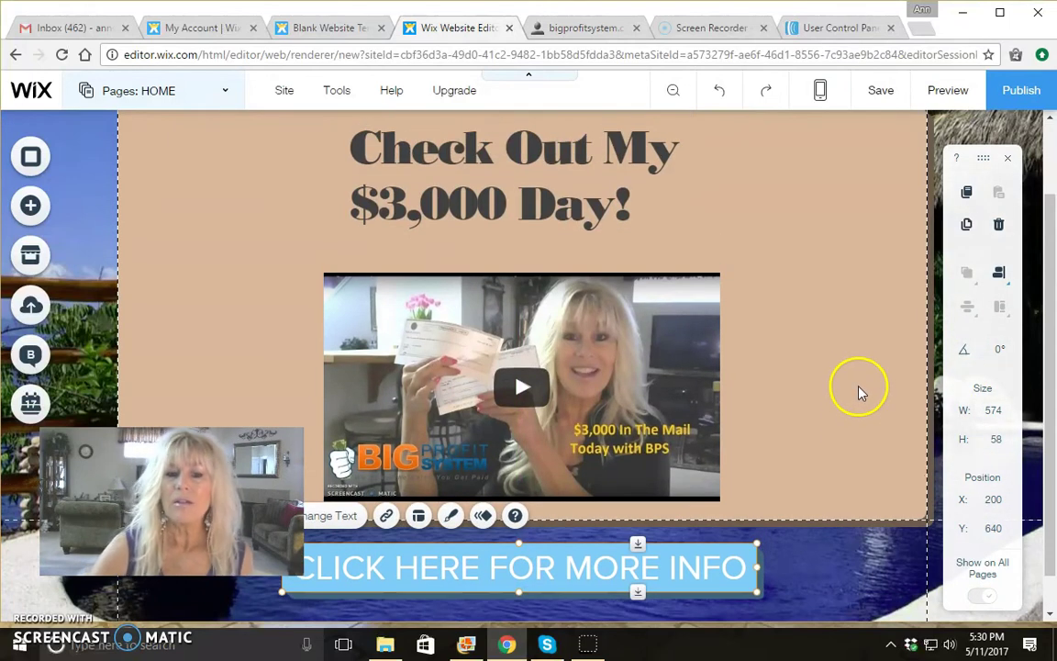
pyautogui.scroll(2, 837, 397)
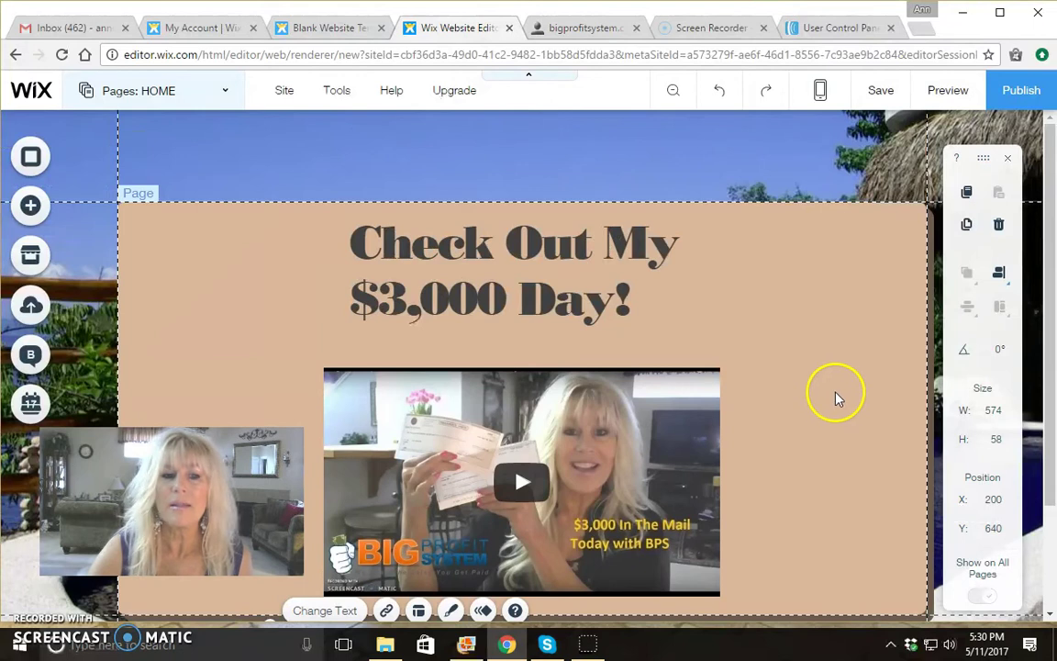
# - Save the site on a free Wix.com domain with the site name My3000Day and dismiss the save dialog
pyautogui.click(880, 91)
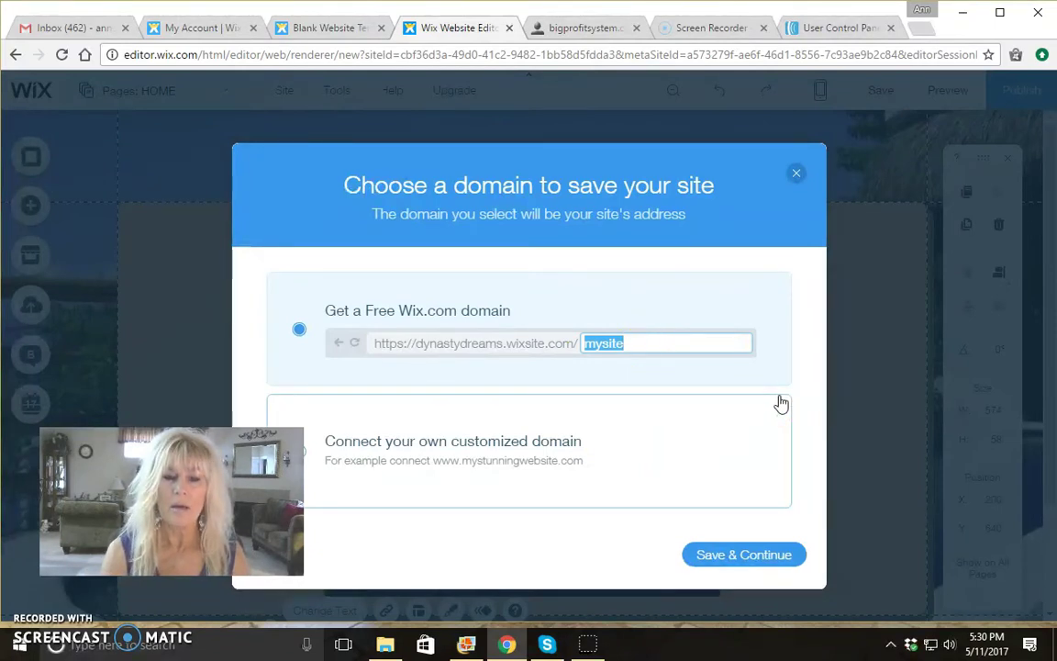
pyautogui.write('mY')
pyautogui.press('BackSpace')
pyautogui.press('BackSpace')
pyautogui.write('My')
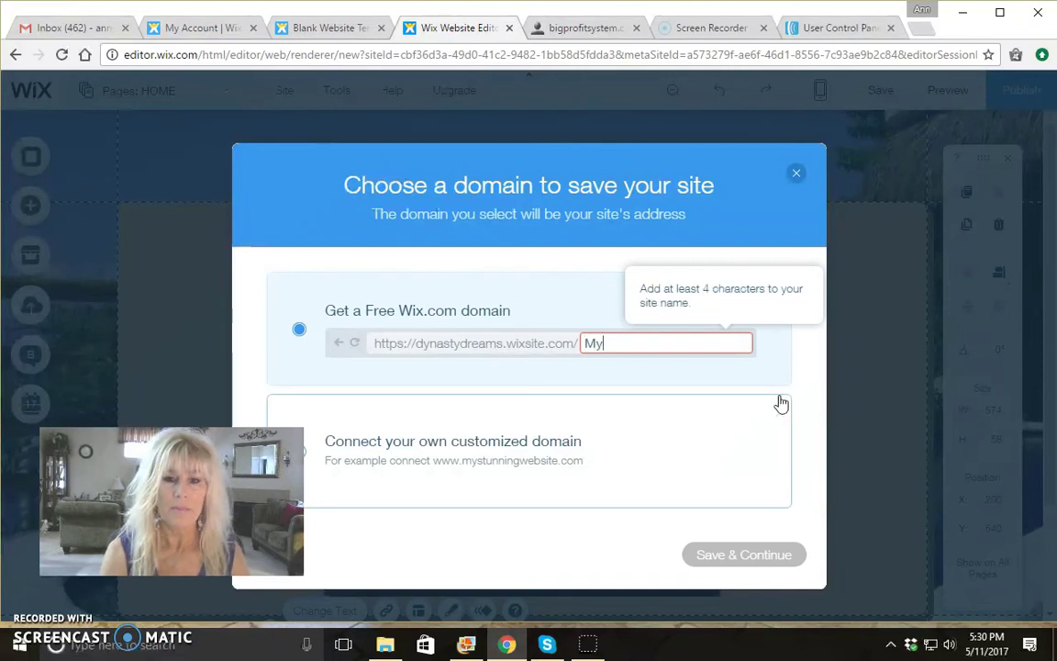
pyautogui.write('3000Day')
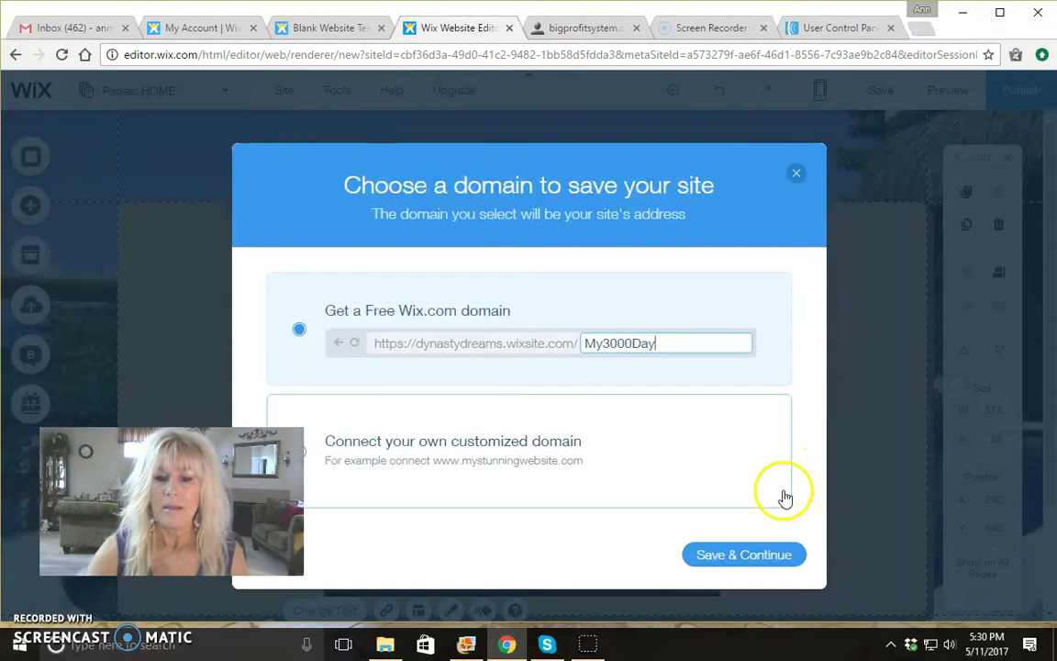
pyautogui.click(750, 555)
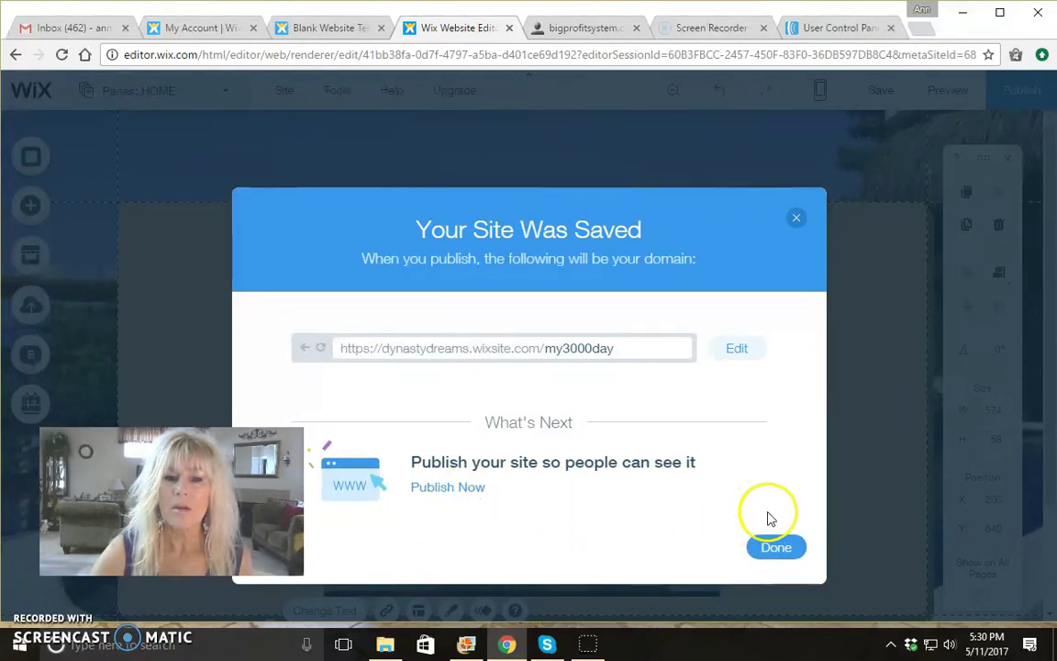
pyautogui.click(775, 547)
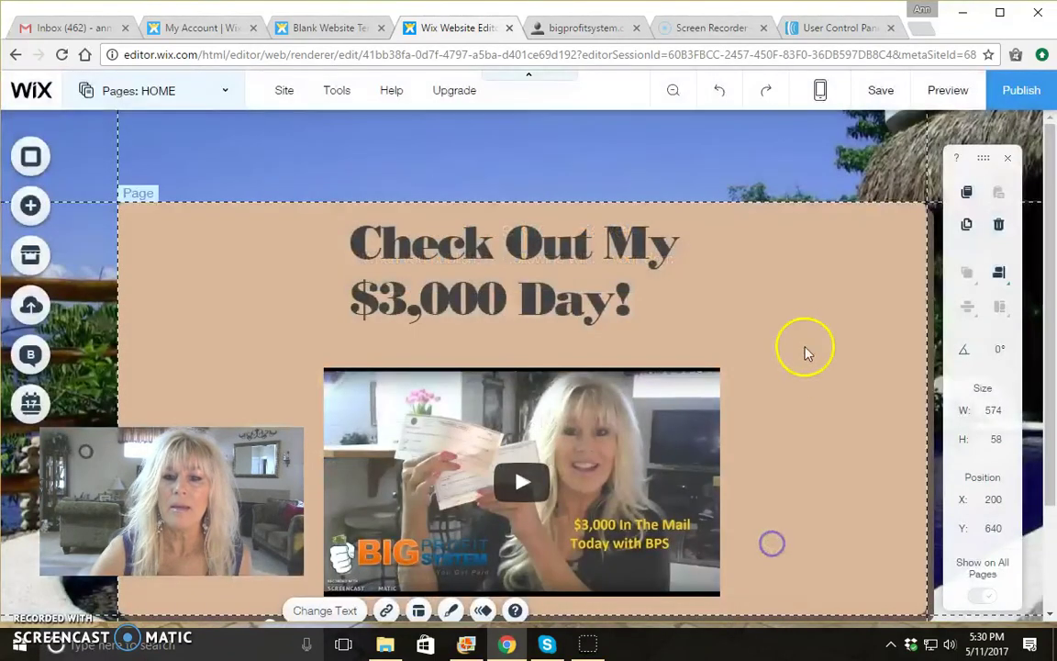
# - Preview the site and examine the headline, the autoplaying video and the button beneath the page area
pyautogui.click(947, 93)
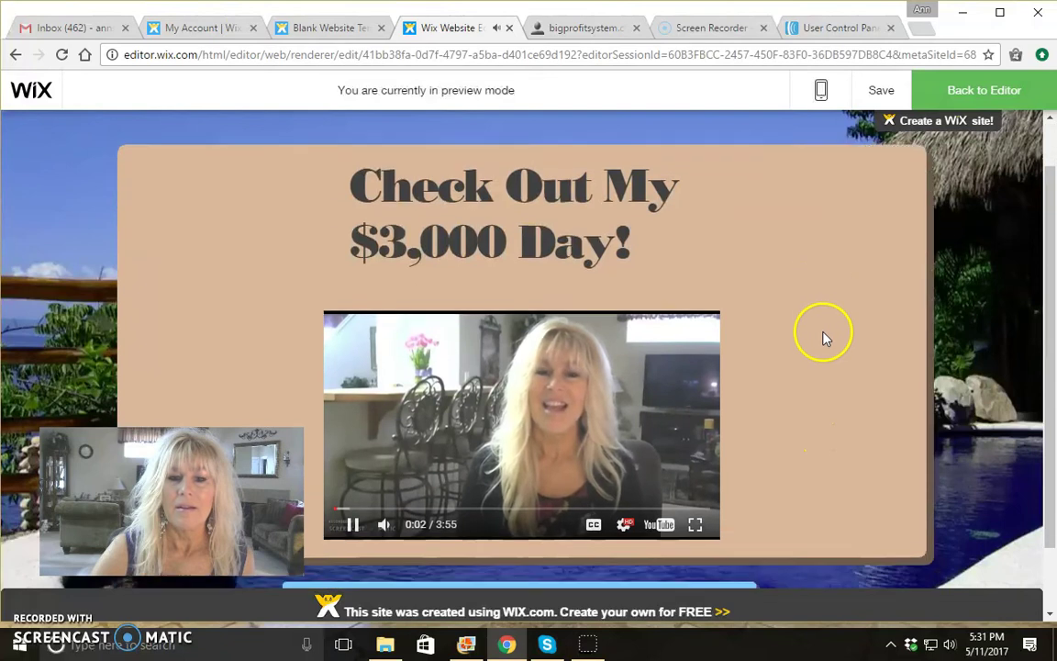
pyautogui.scroll(-1, 823, 336)
pyautogui.scroll(1, 823, 336)
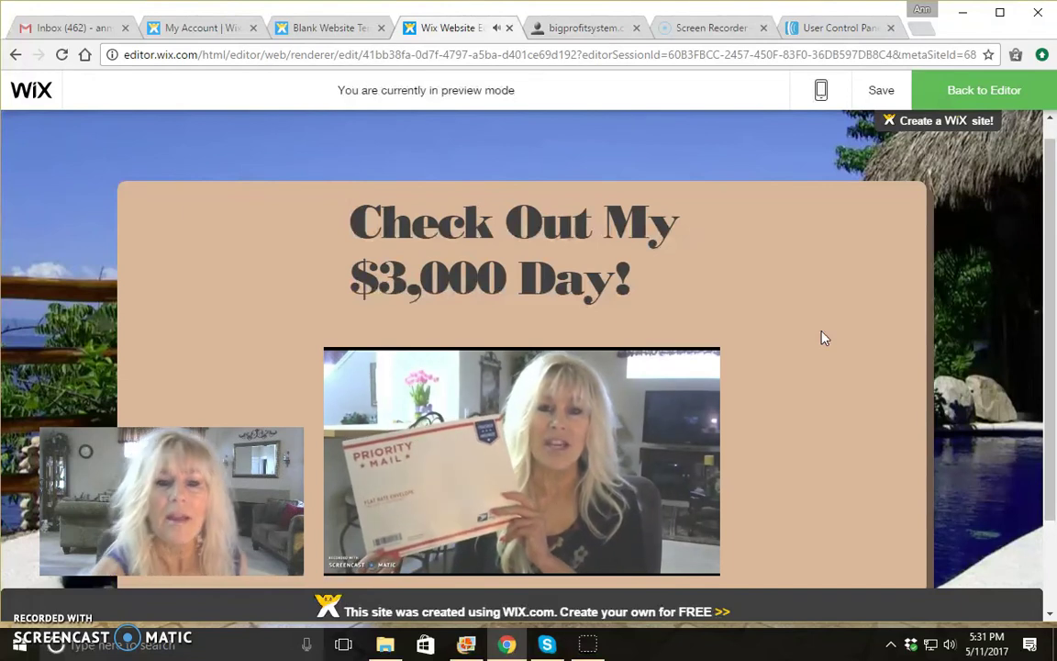
pyautogui.scroll(-2, 824, 339)
pyautogui.scroll(1, 745, 314)
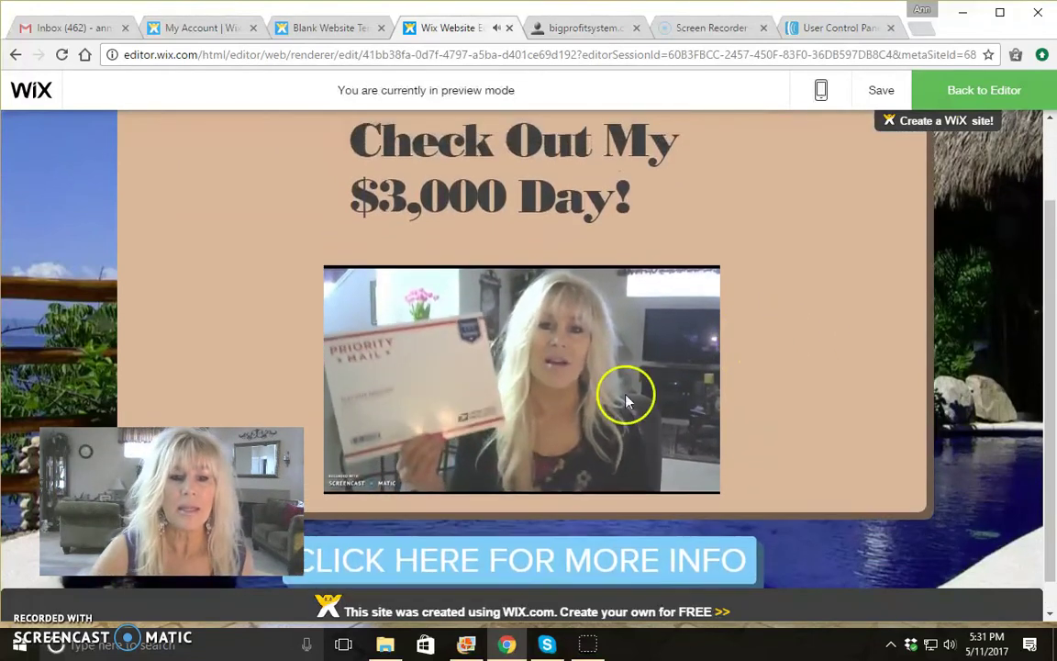
pyautogui.scroll(-1, 560, 532)
# - Test the button's link to the sales page, close the opened page and look over the previewed site again
pyautogui.click(532, 529)
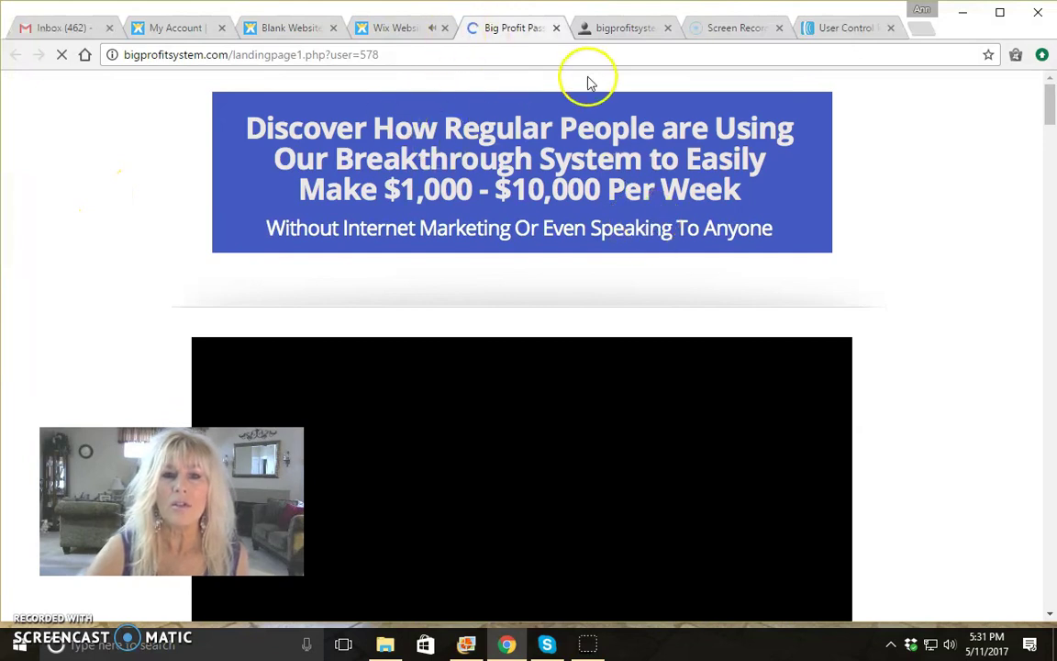
pyautogui.click(556, 28)
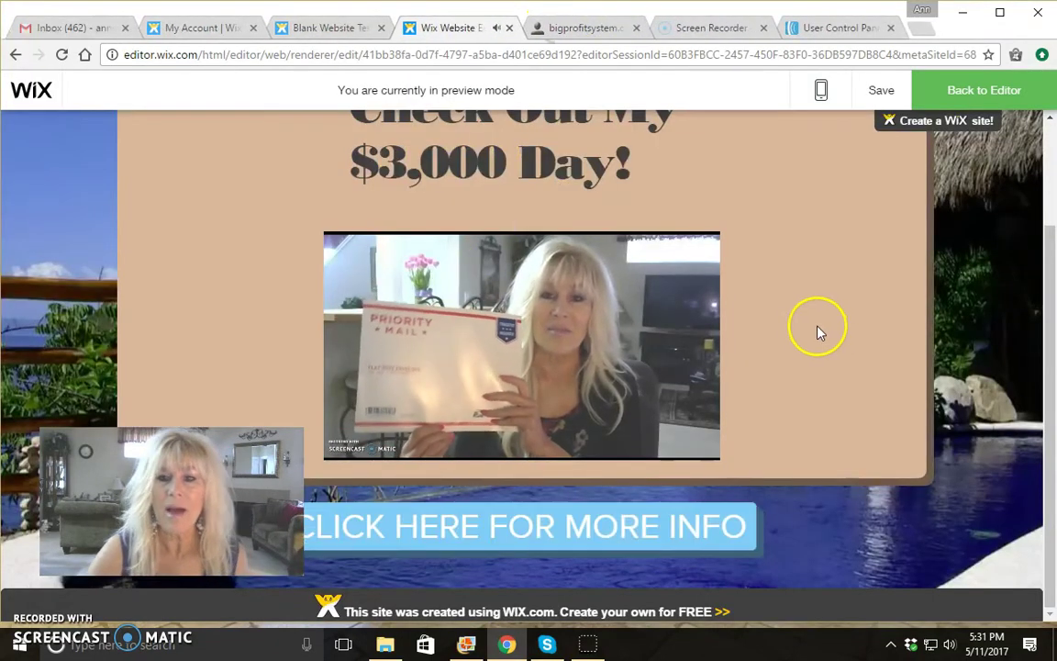
pyautogui.scroll(2, 816, 331)
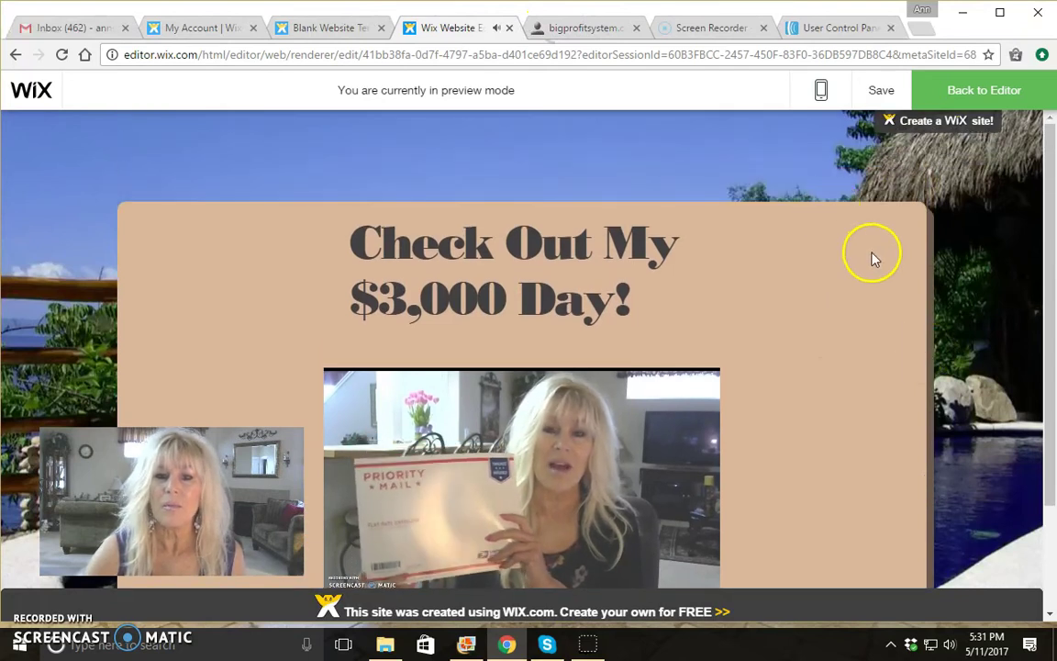
pyautogui.scroll(-1, 842, 348)
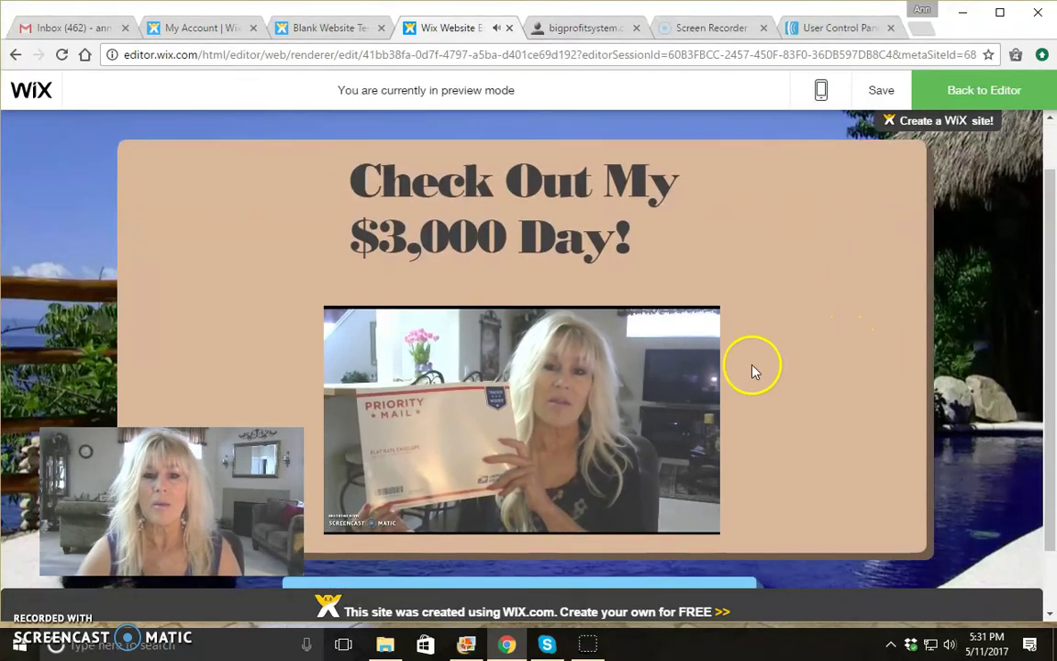